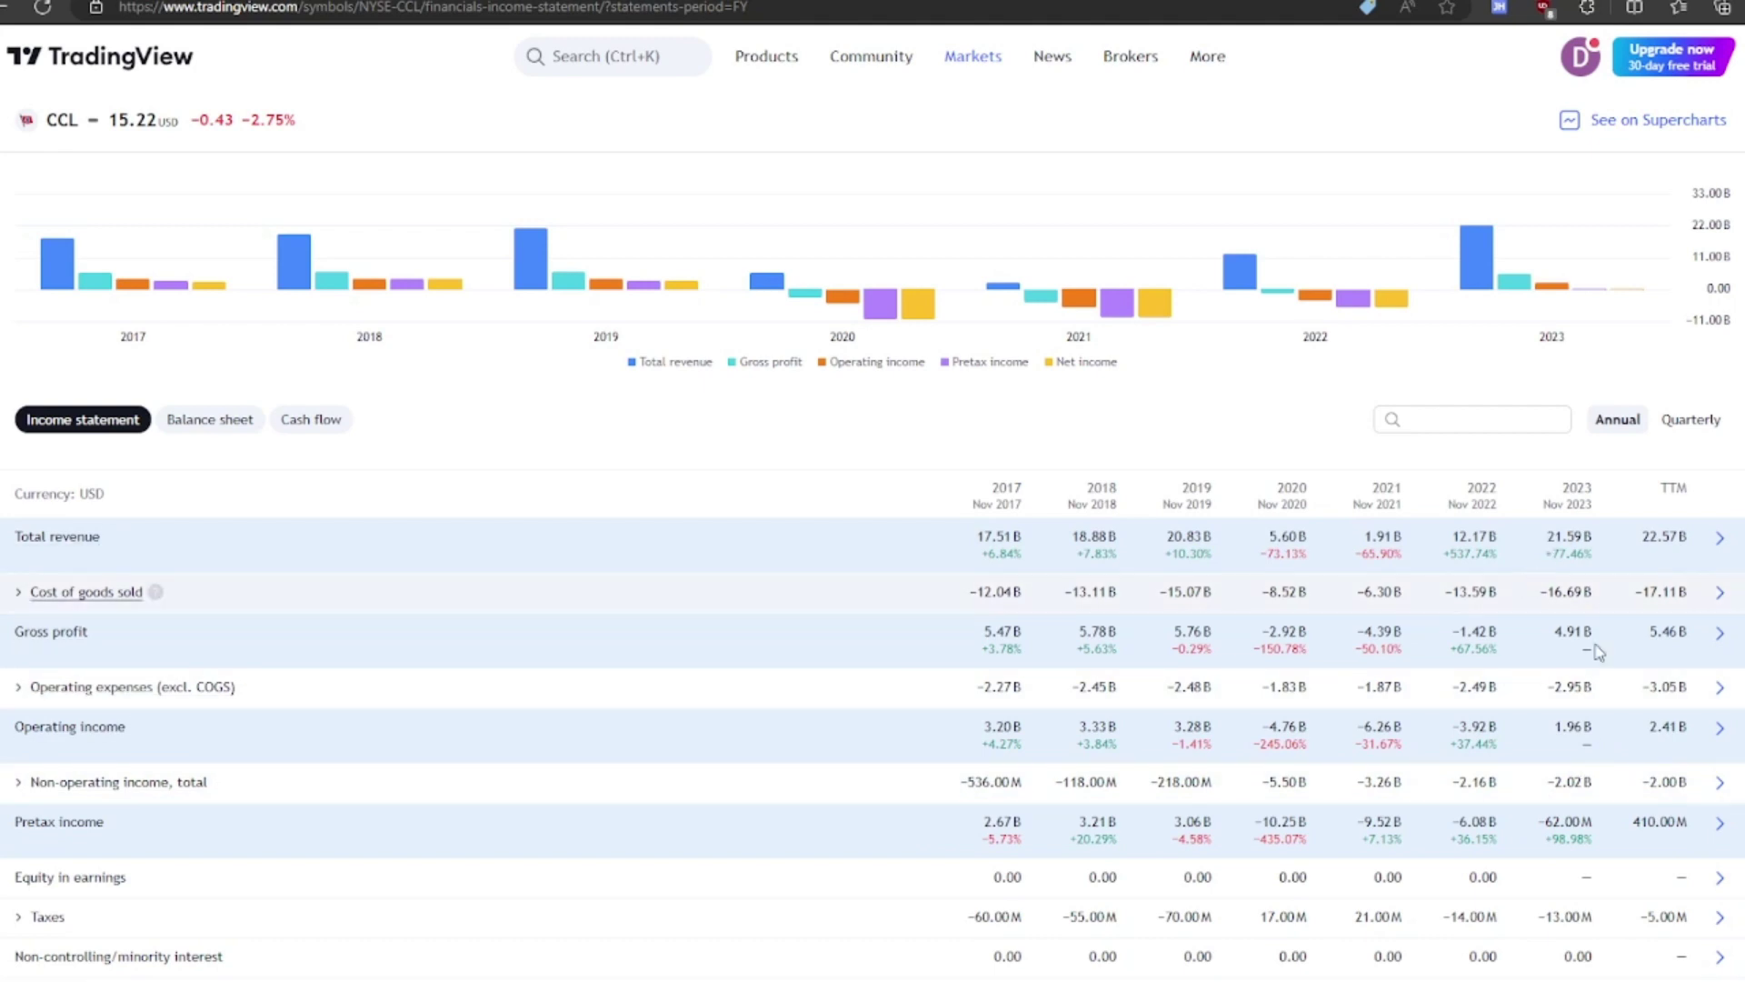
# Review Carnival's annual income statement, and open its balance sheet to examine assets, liabilities and debt by year.
pyautogui.scroll(-1, 1505, 854)
pyautogui.scroll(-1, 1505, 855)
pyautogui.scroll(-1, 1485, 792)
pyautogui.scroll(4, 903, 775)
pyautogui.click(244, 621)
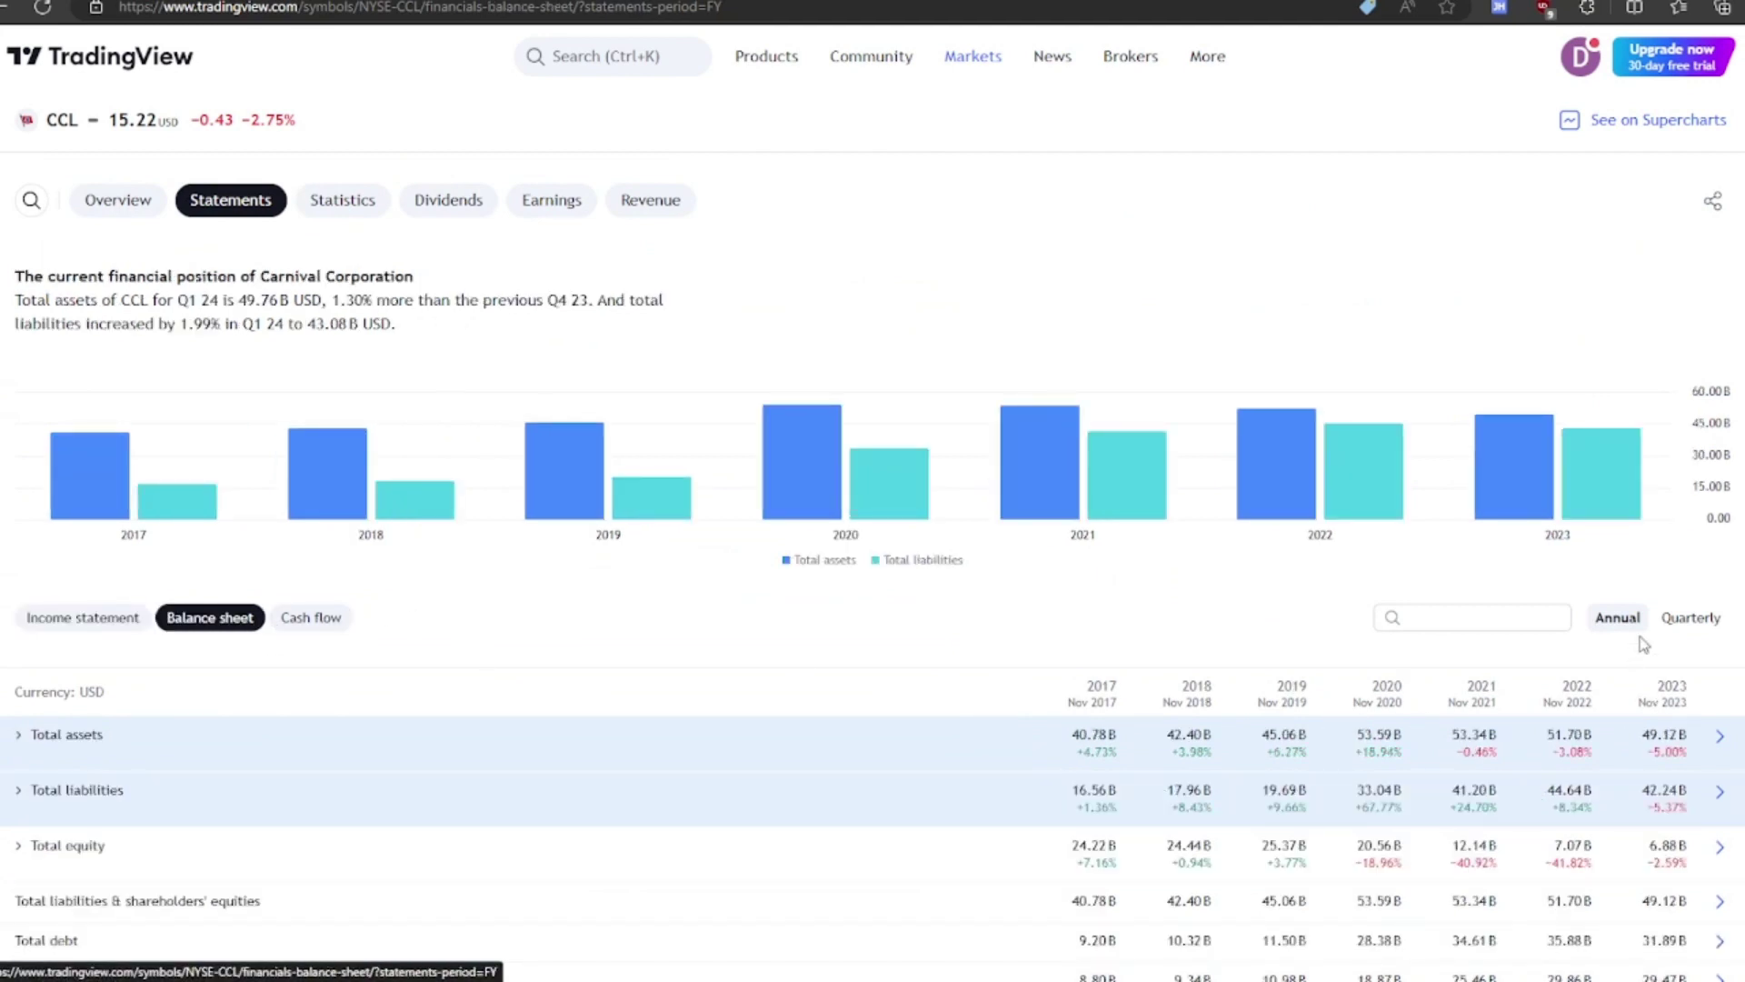
pyautogui.scroll(-2, 1644, 718)
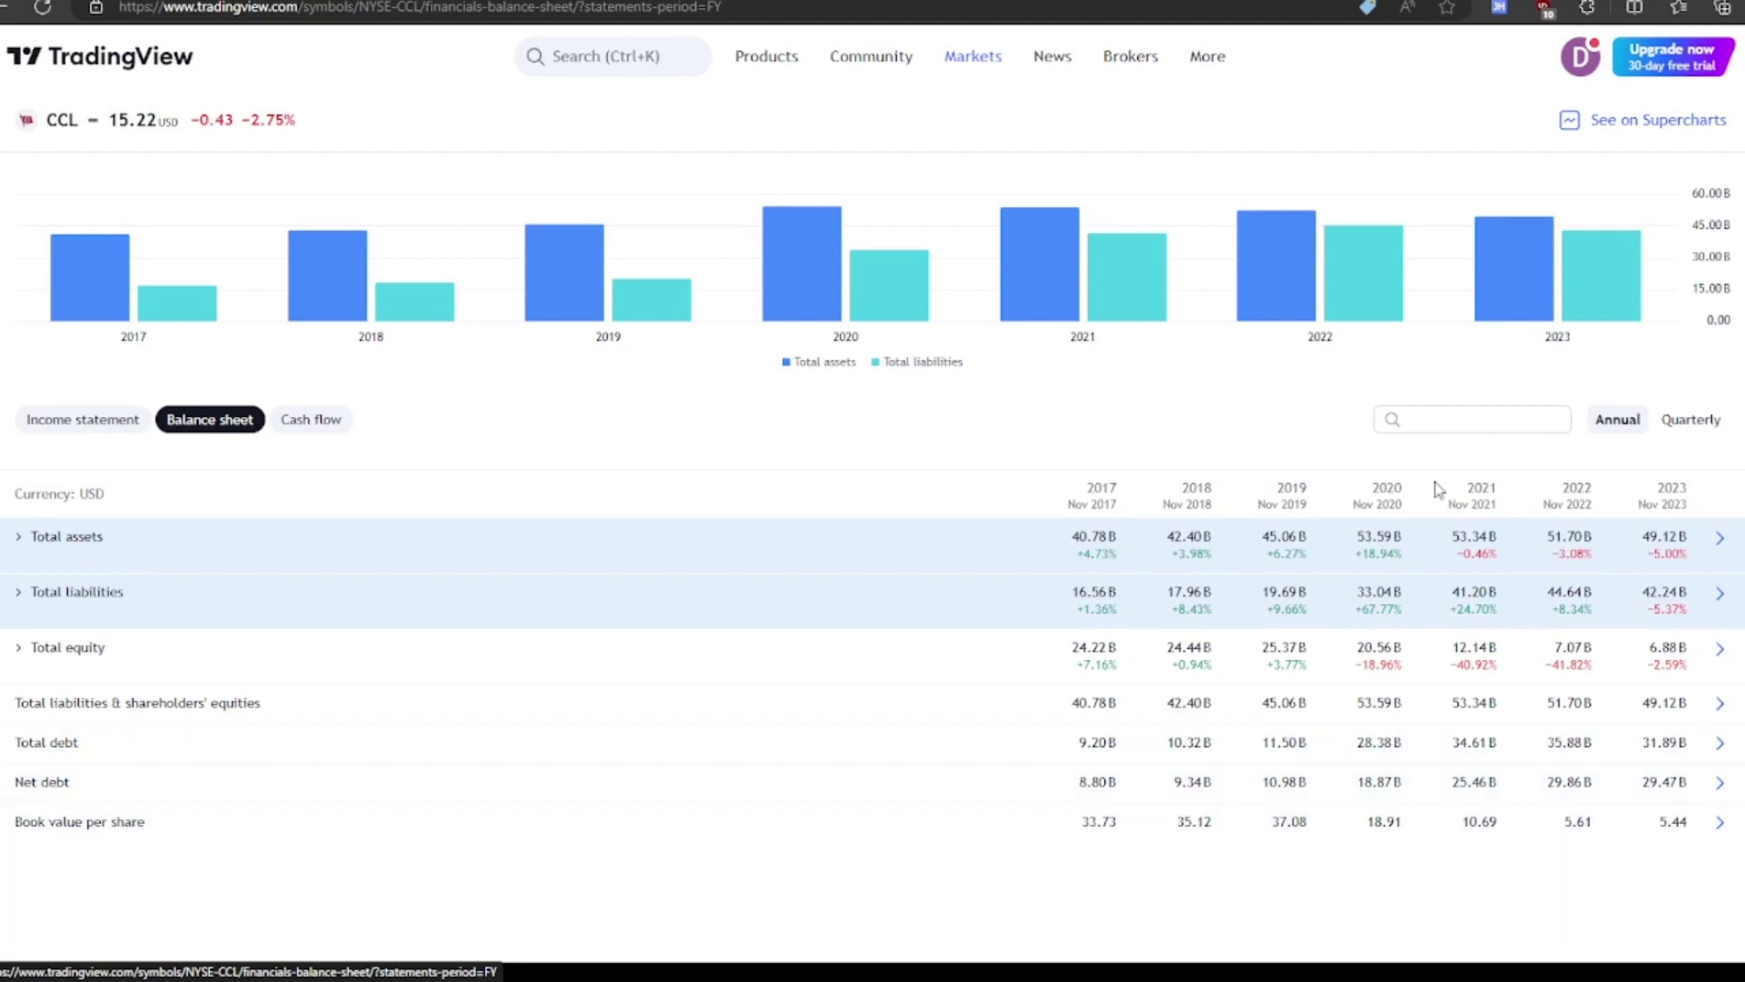
# Open Carnival's cash flow statement and expand the cash from financing activities to examine its components.
pyautogui.click(327, 420)
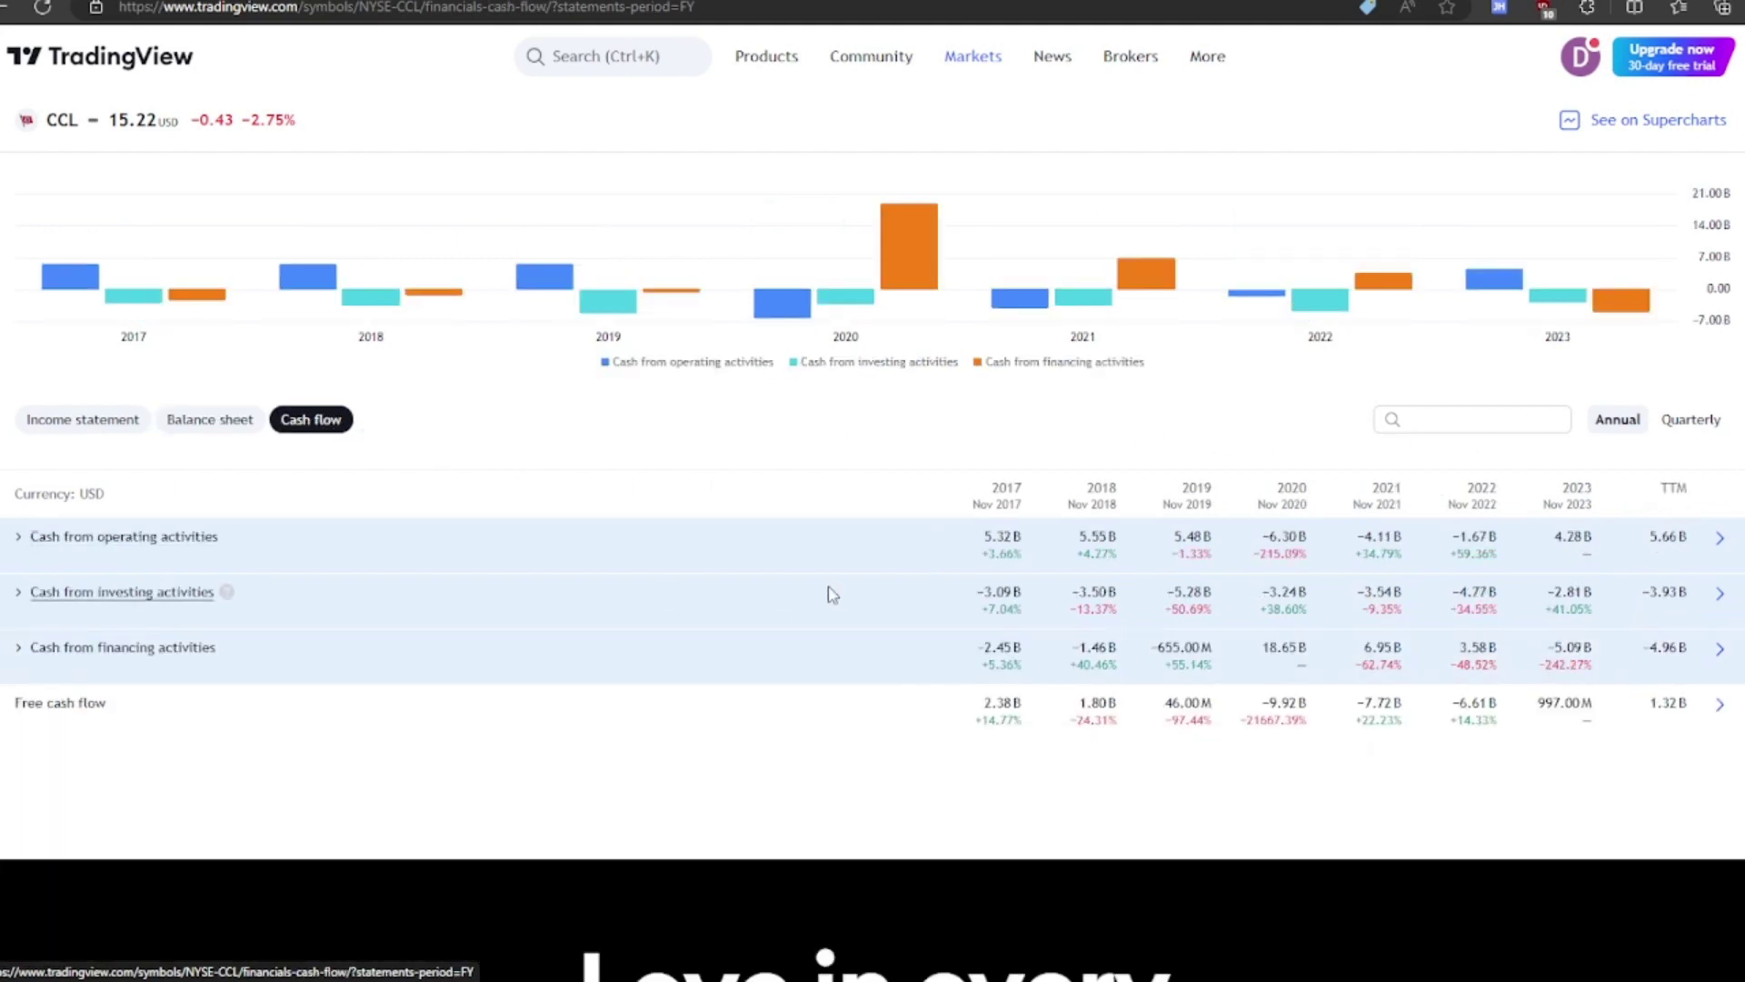
pyautogui.click(27, 649)
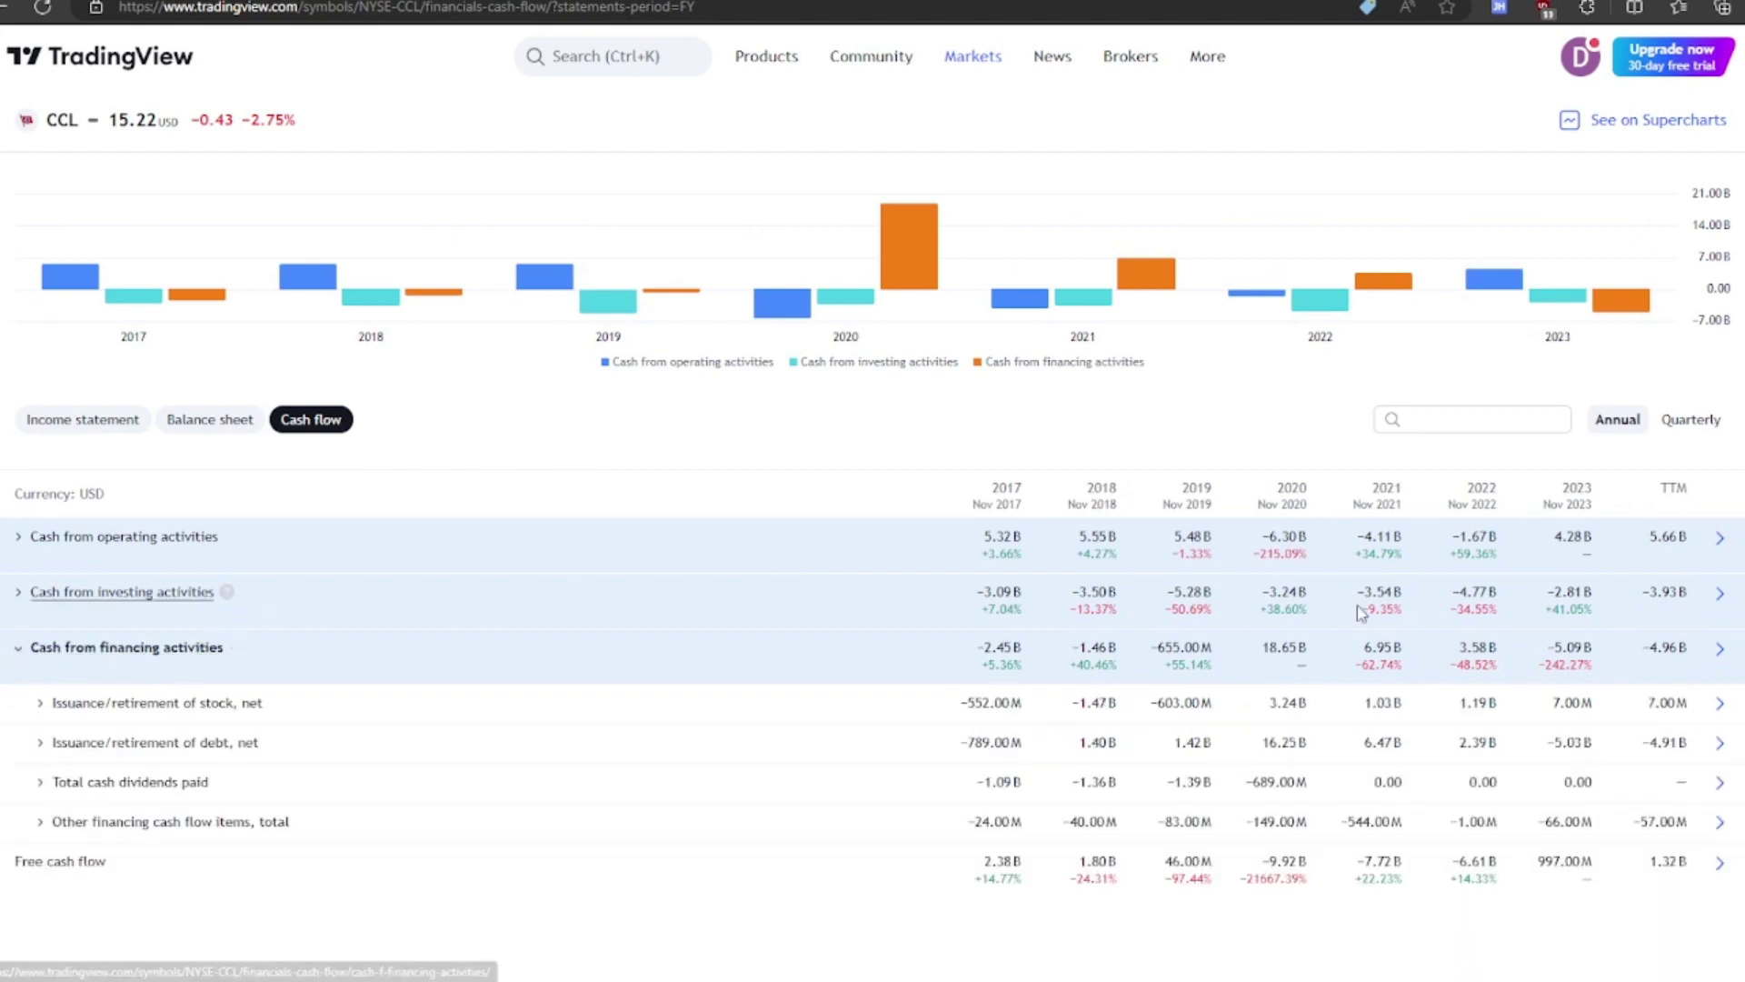
pyautogui.scroll(-1, 1318, 691)
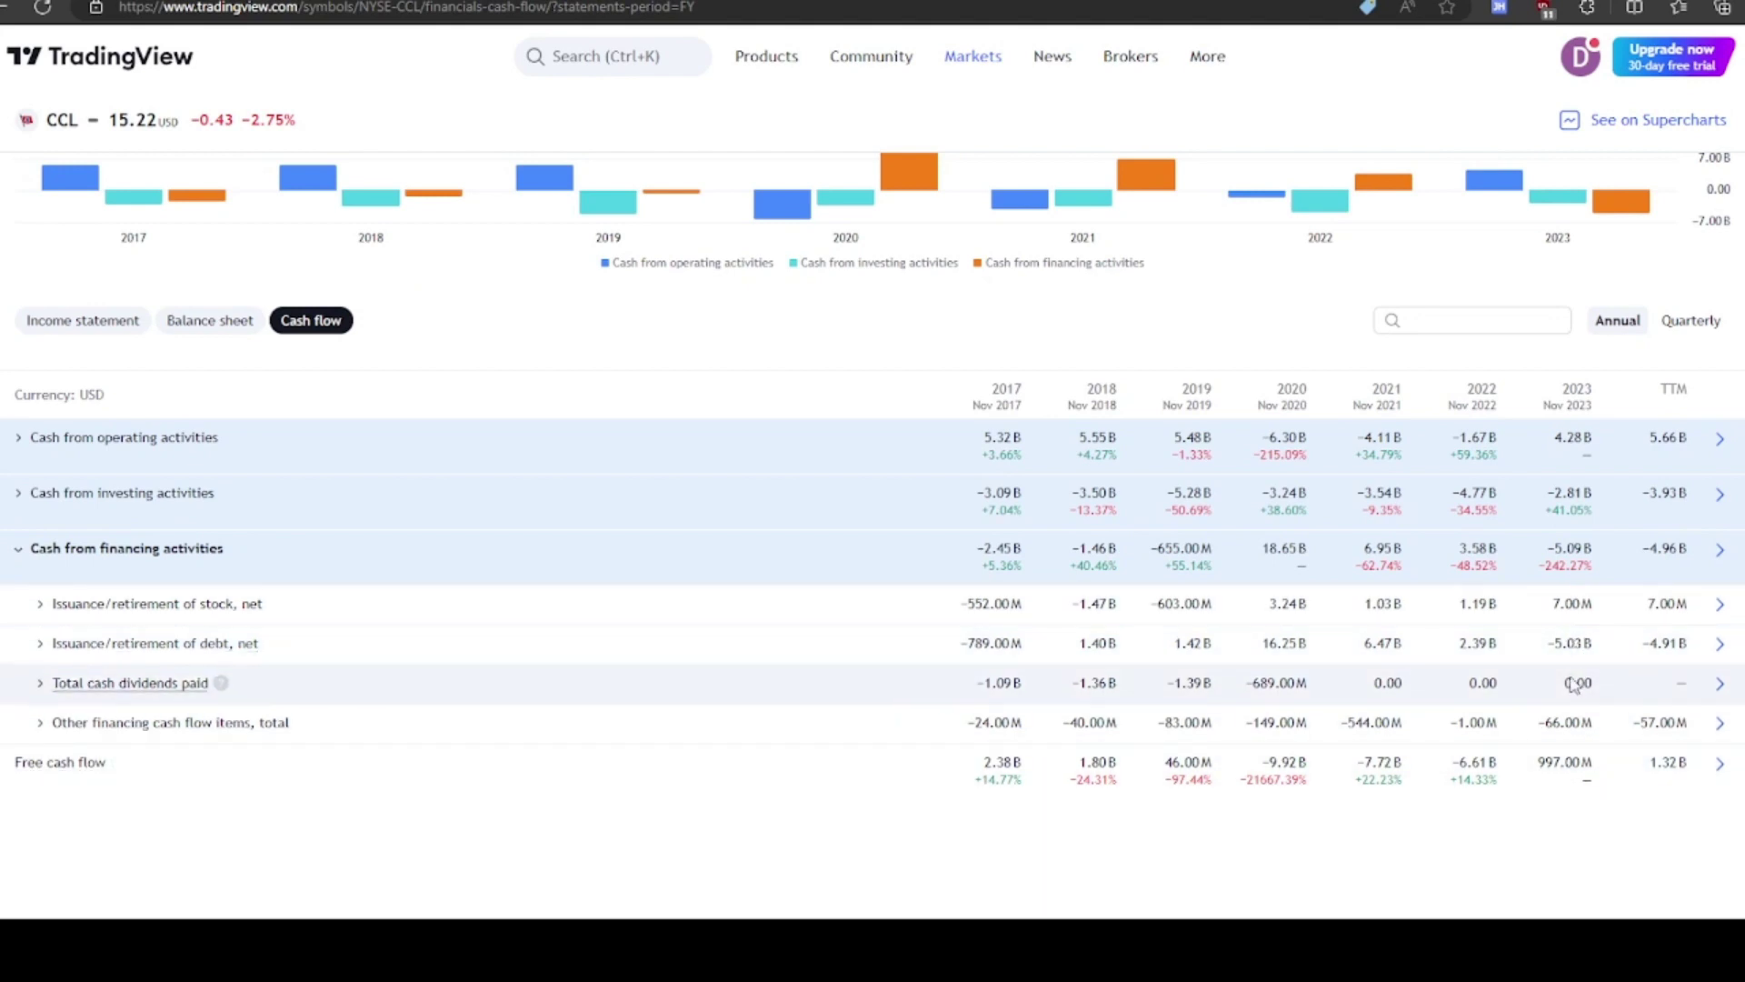
# Open Carnival's annual statistics and examine the key stats, valuation, profitability and liquidity ratios.
pyautogui.scroll(5, 1005, 732)
pyautogui.click(340, 398)
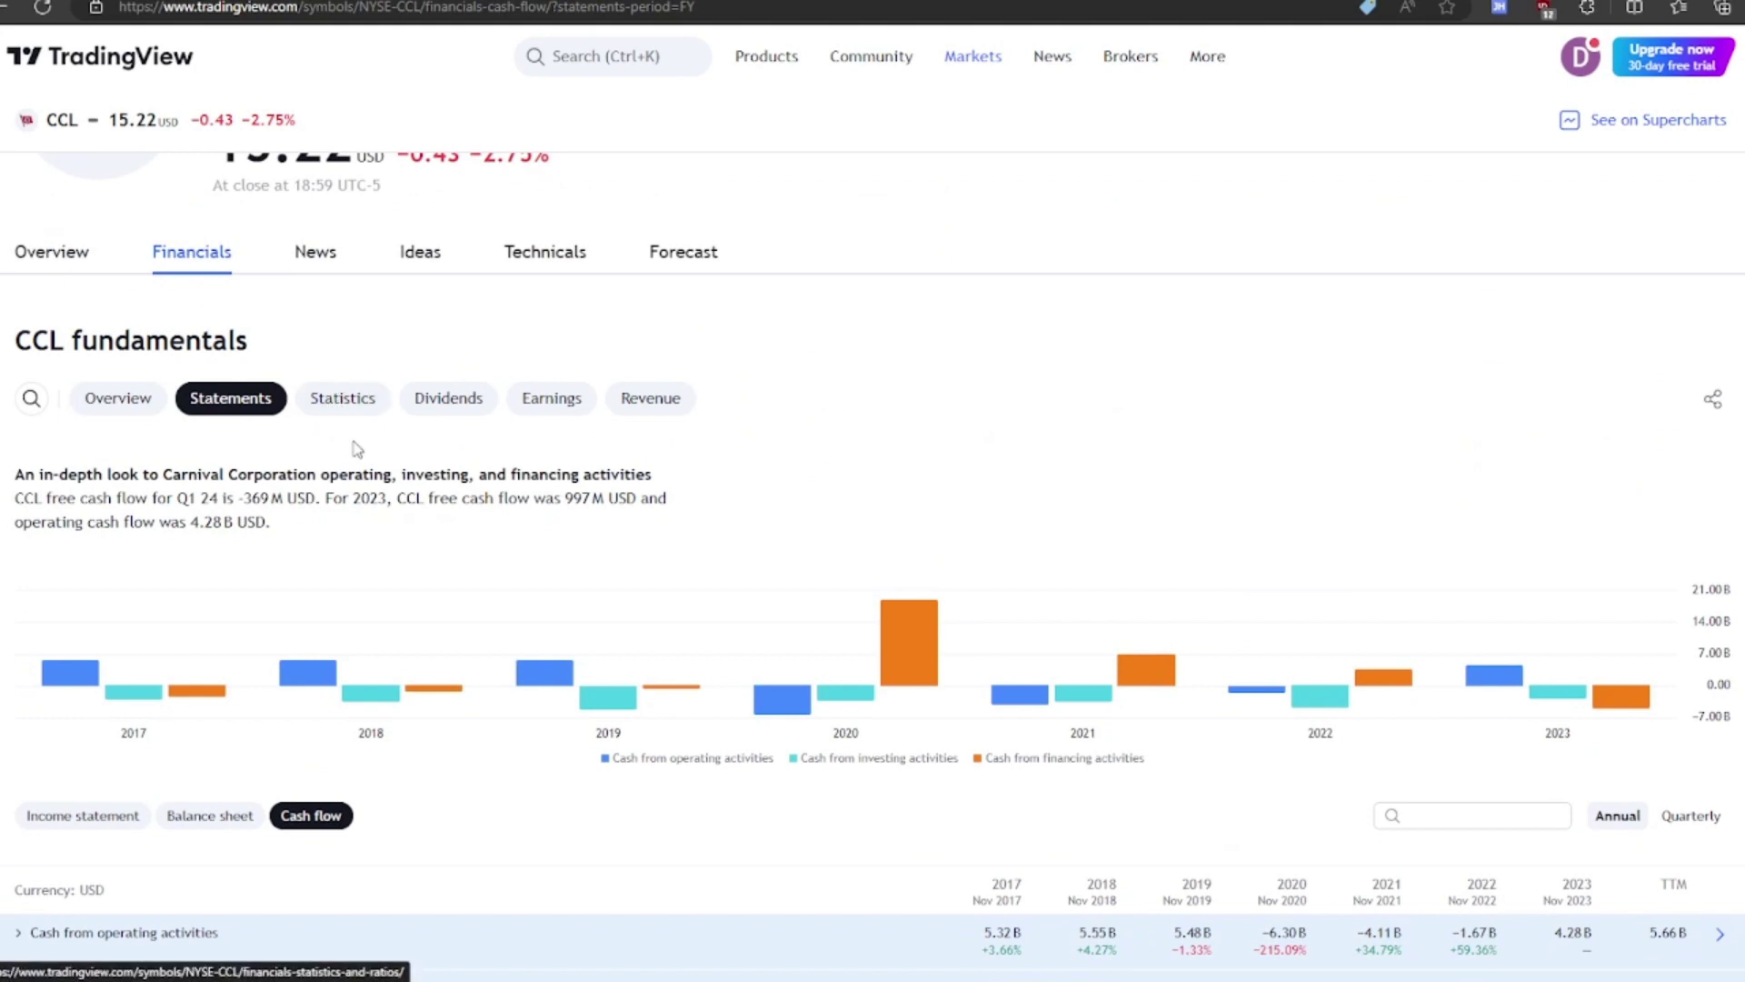
pyautogui.click(1617, 571)
pyautogui.scroll(-6, 1367, 700)
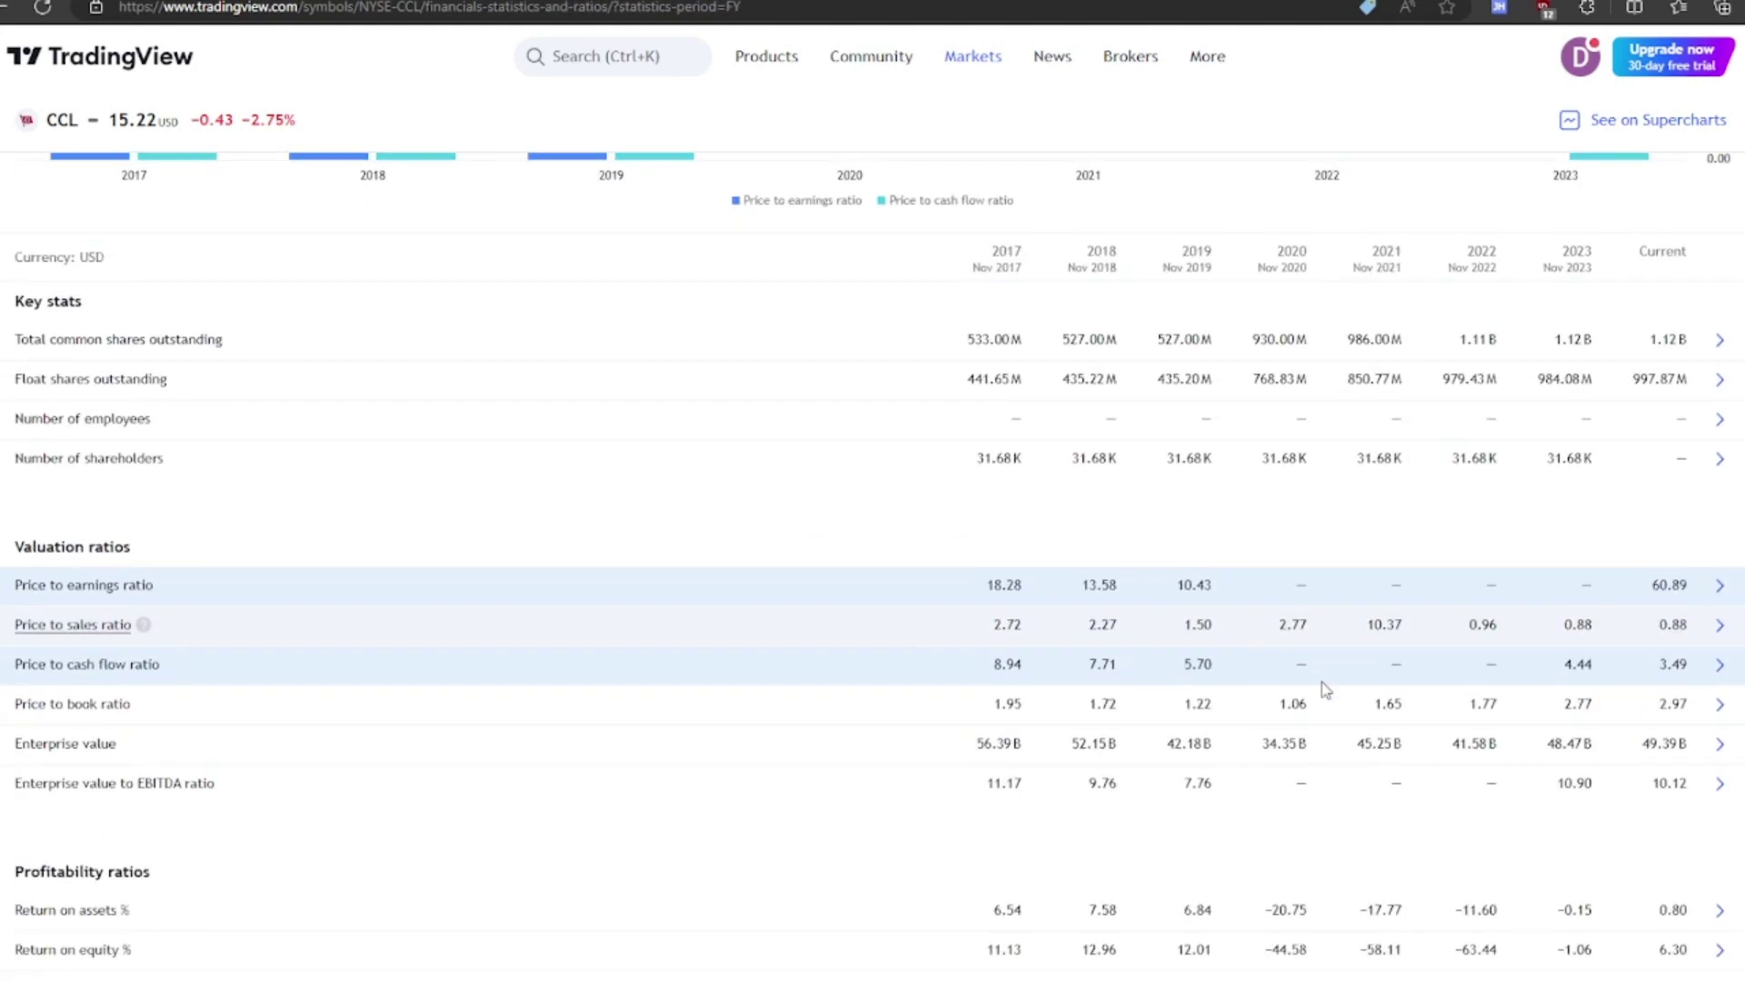
pyautogui.scroll(4, 1236, 647)
pyautogui.scroll(-8, 1235, 642)
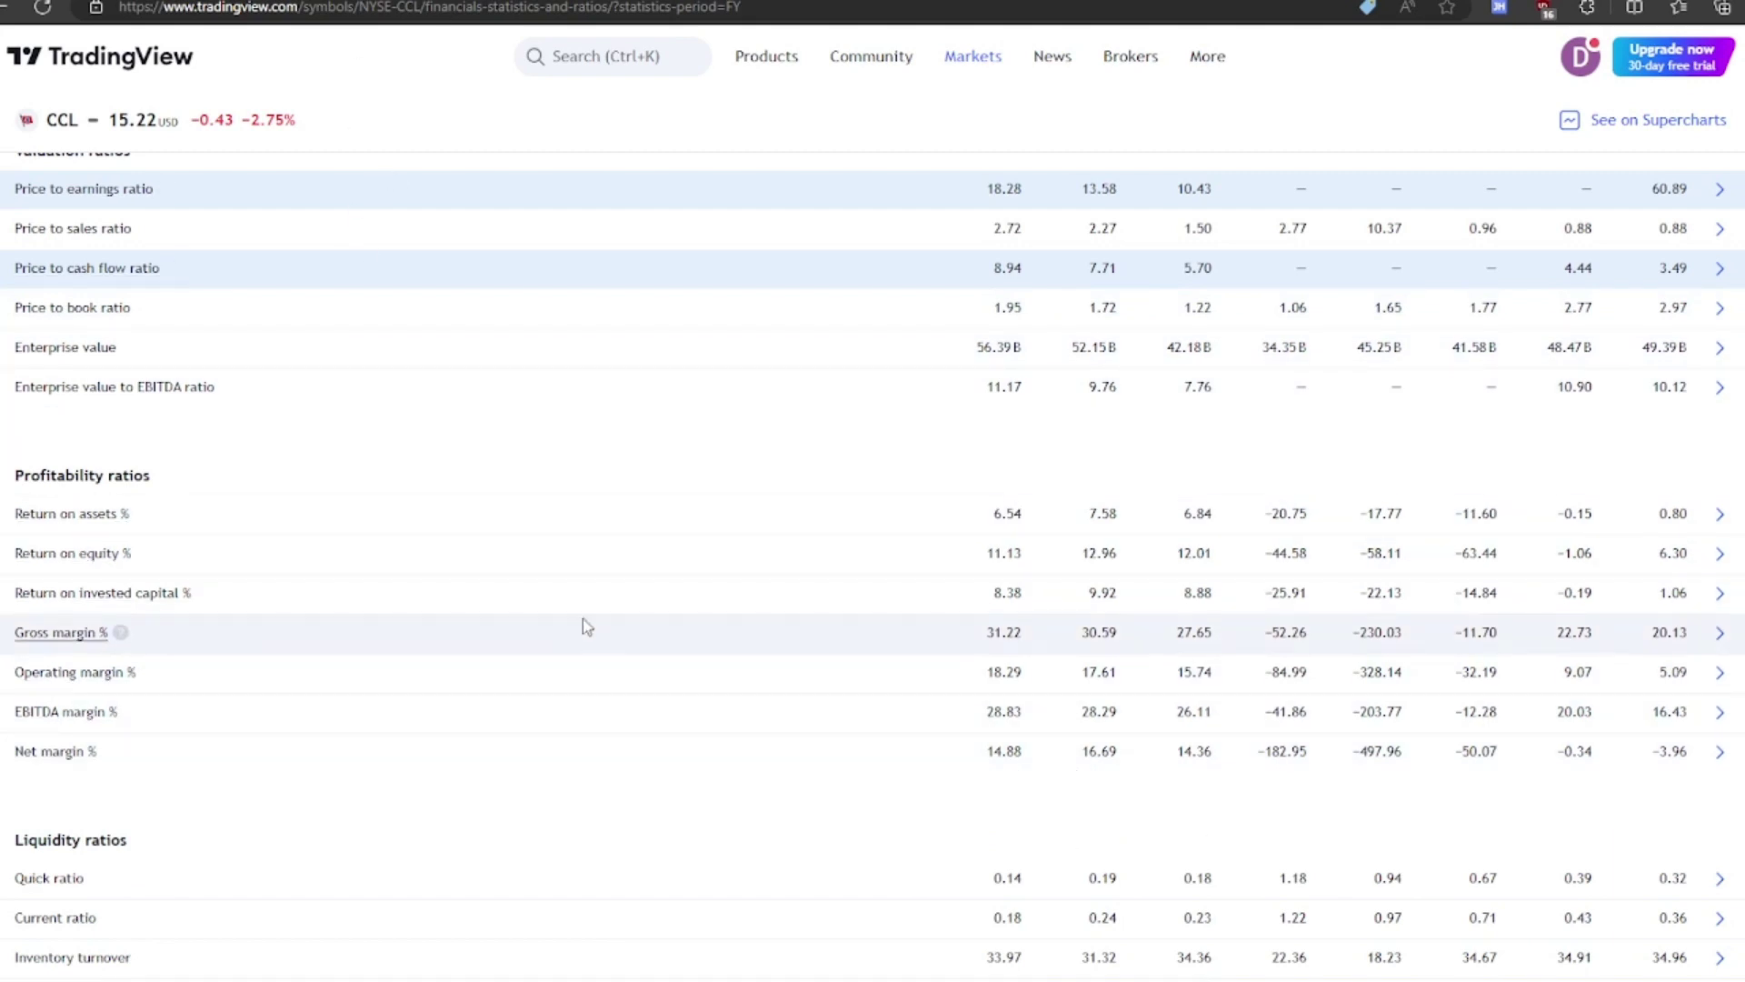
pyautogui.scroll(2, 585, 619)
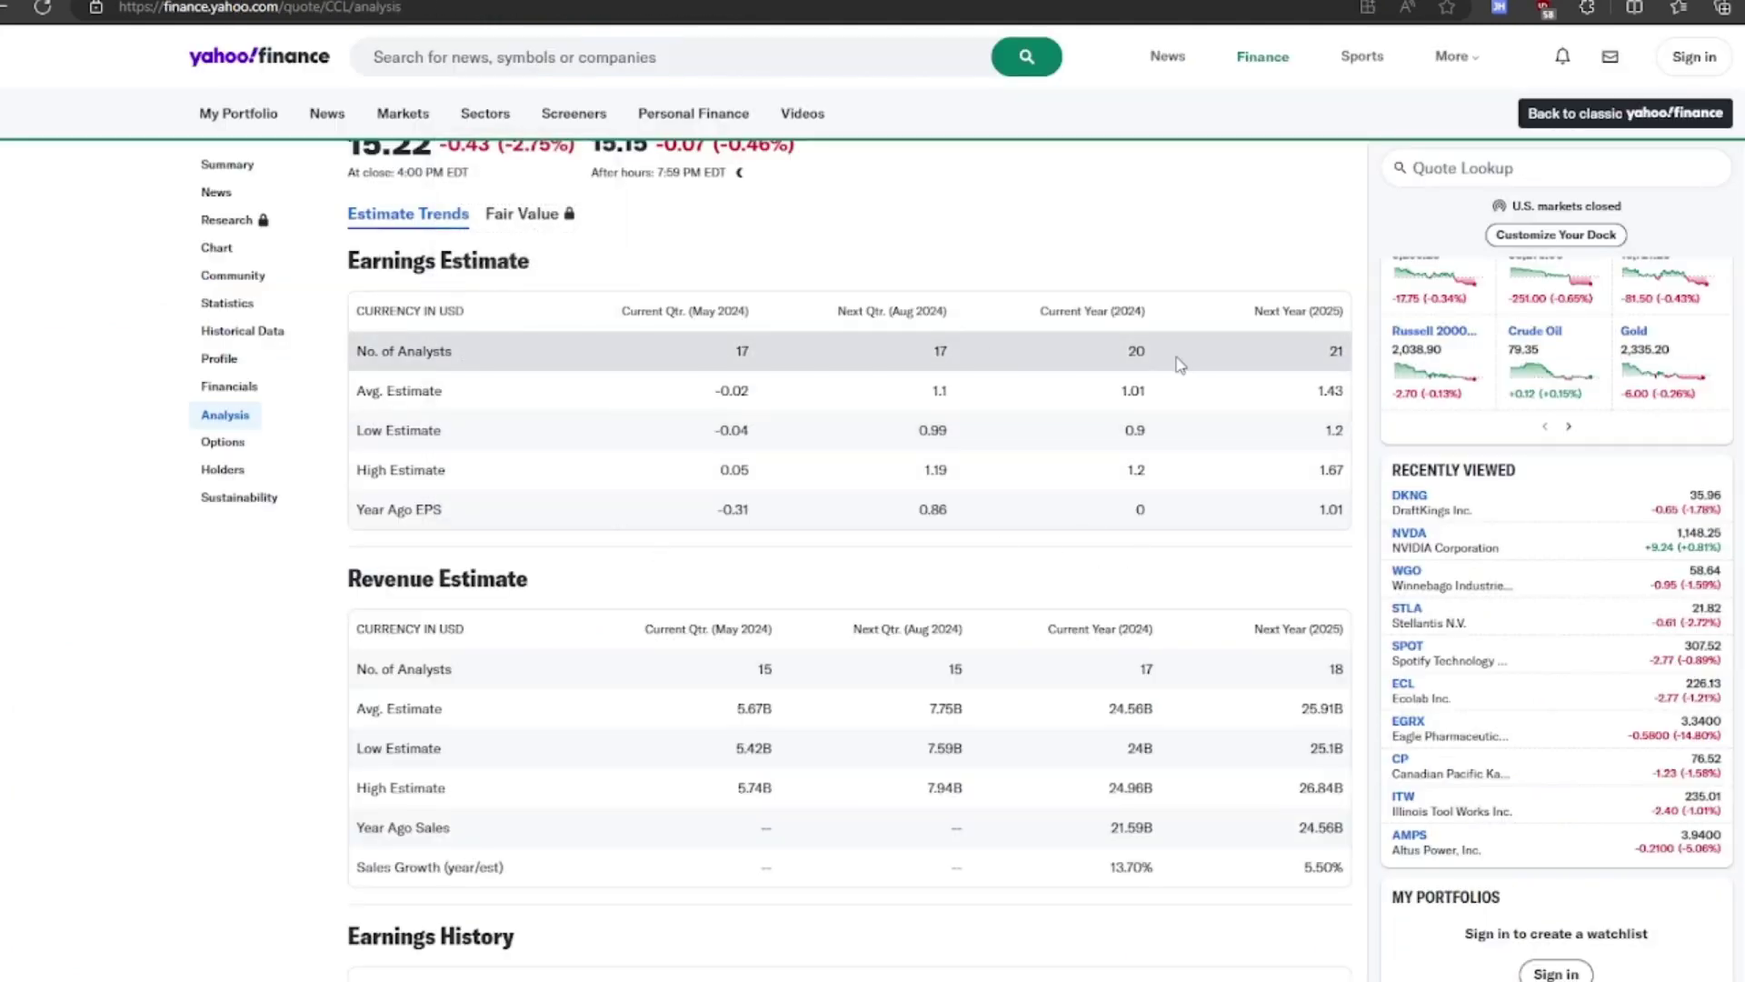
# On Yahoo Finance's CCL analysis page, examine the average earnings estimates for the current year and next year.
pyautogui.doubleClick(1128, 392)
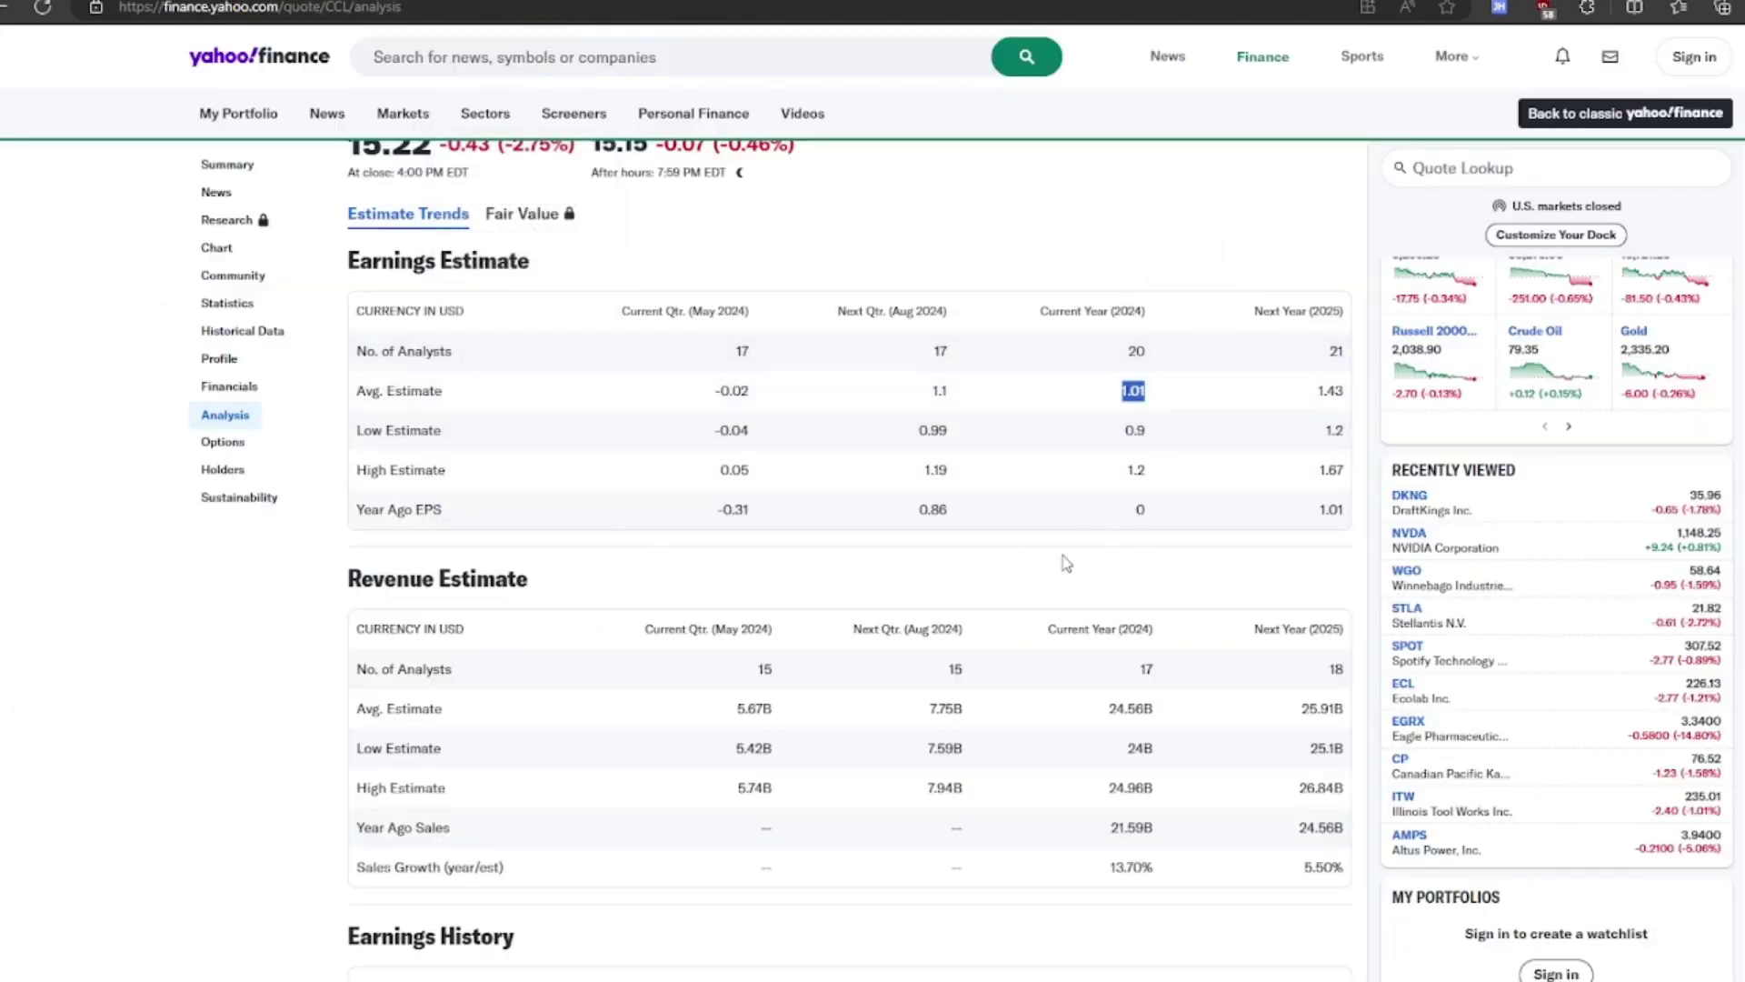
pyautogui.doubleClick(1330, 391)
pyautogui.click(1306, 459)
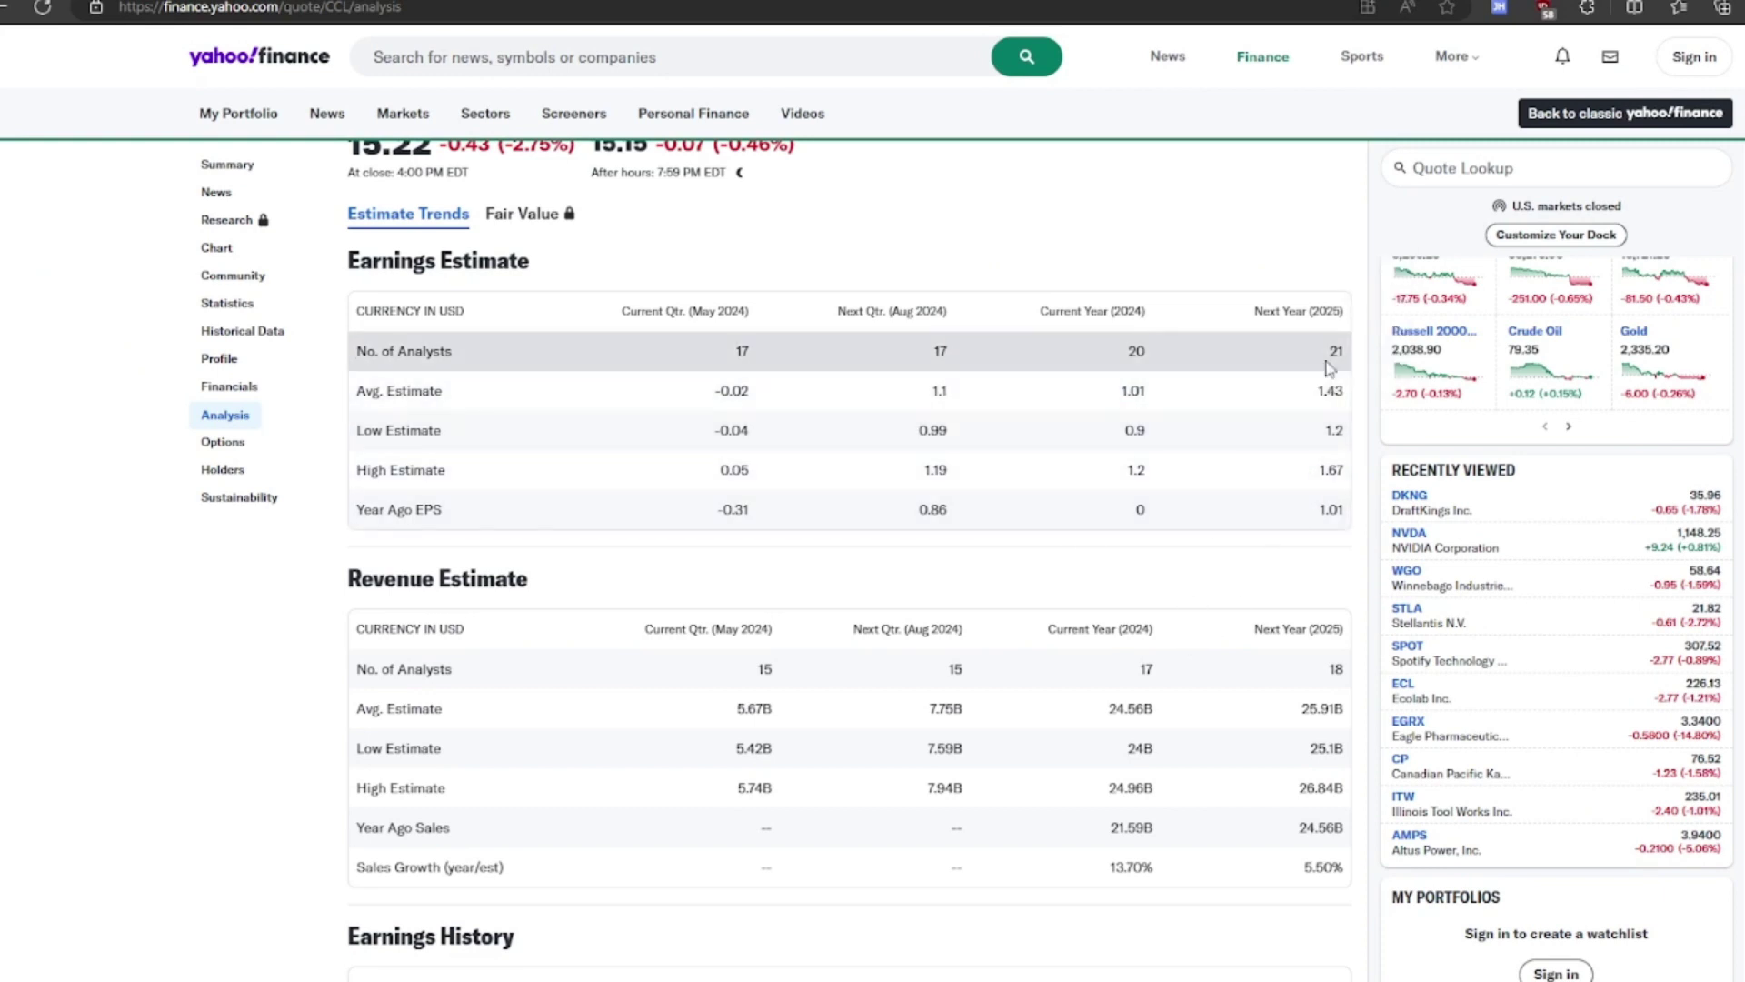
# Examine the average revenue estimate for 2024 and the expected sales growth for 2025.
pyautogui.scroll(-1, 1073, 556)
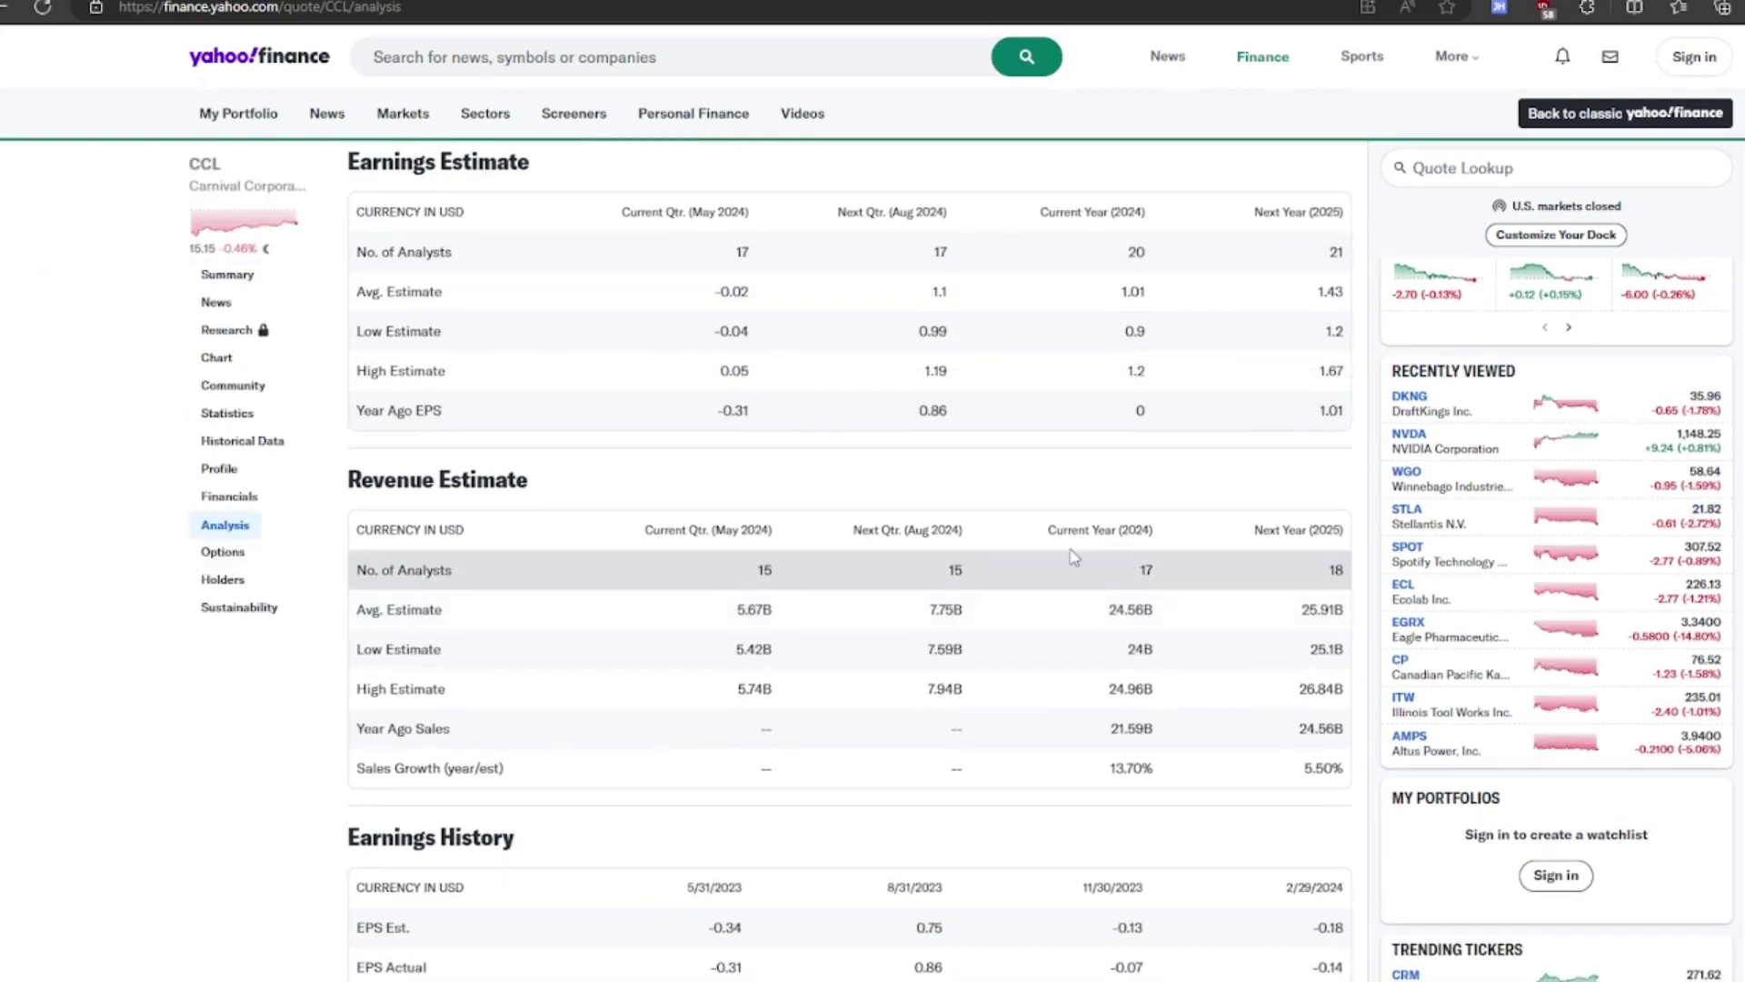
pyautogui.doubleClick(1127, 610)
pyautogui.click(1111, 621)
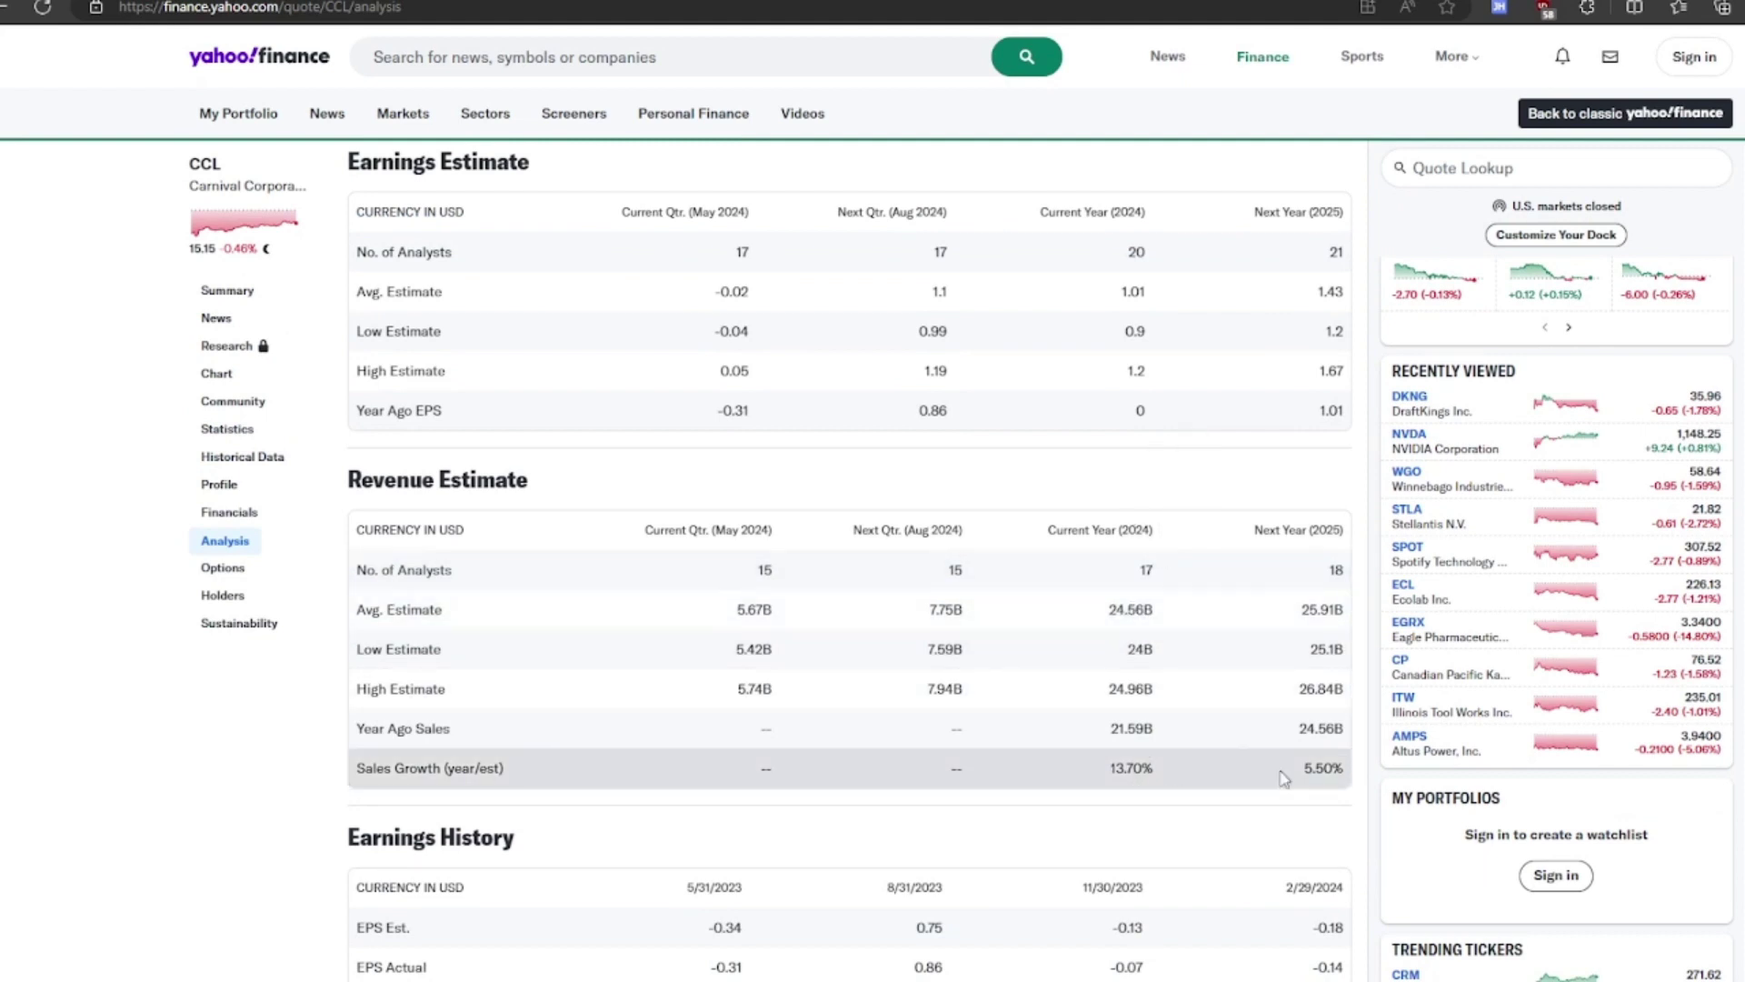
pyautogui.doubleClick(1309, 769)
pyautogui.click(1301, 628)
pyautogui.scroll(2, 1117, 553)
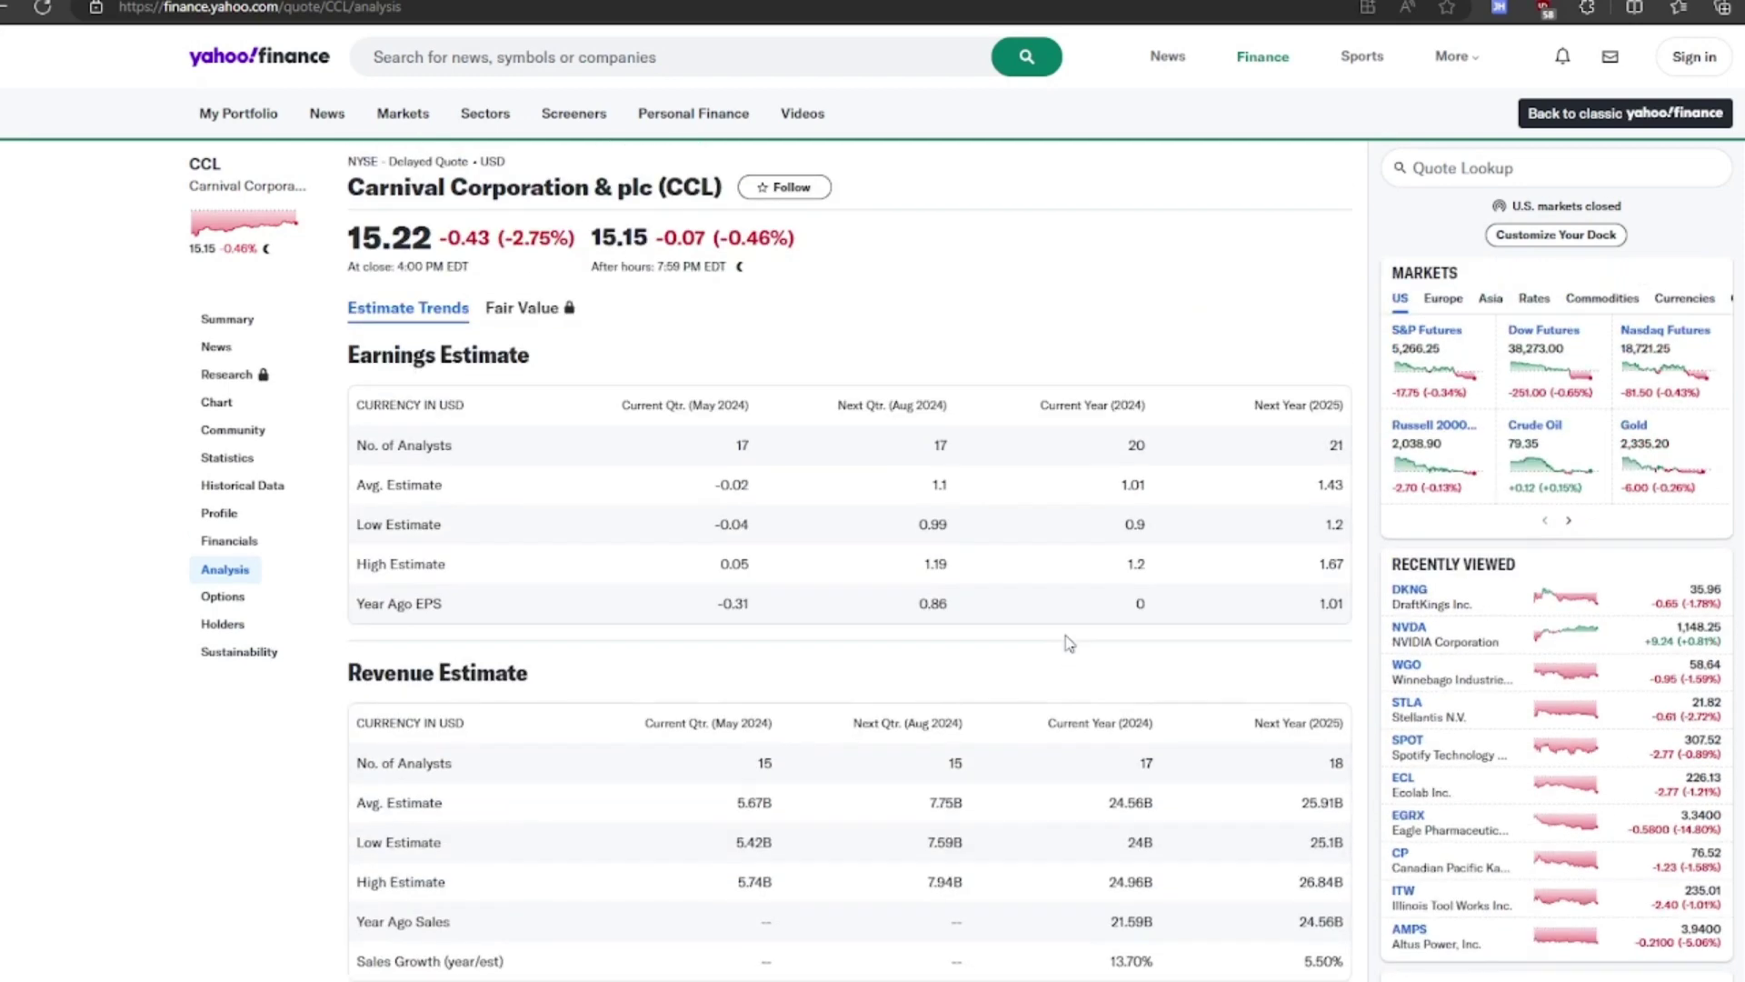
pyautogui.scroll(-2, 1045, 495)
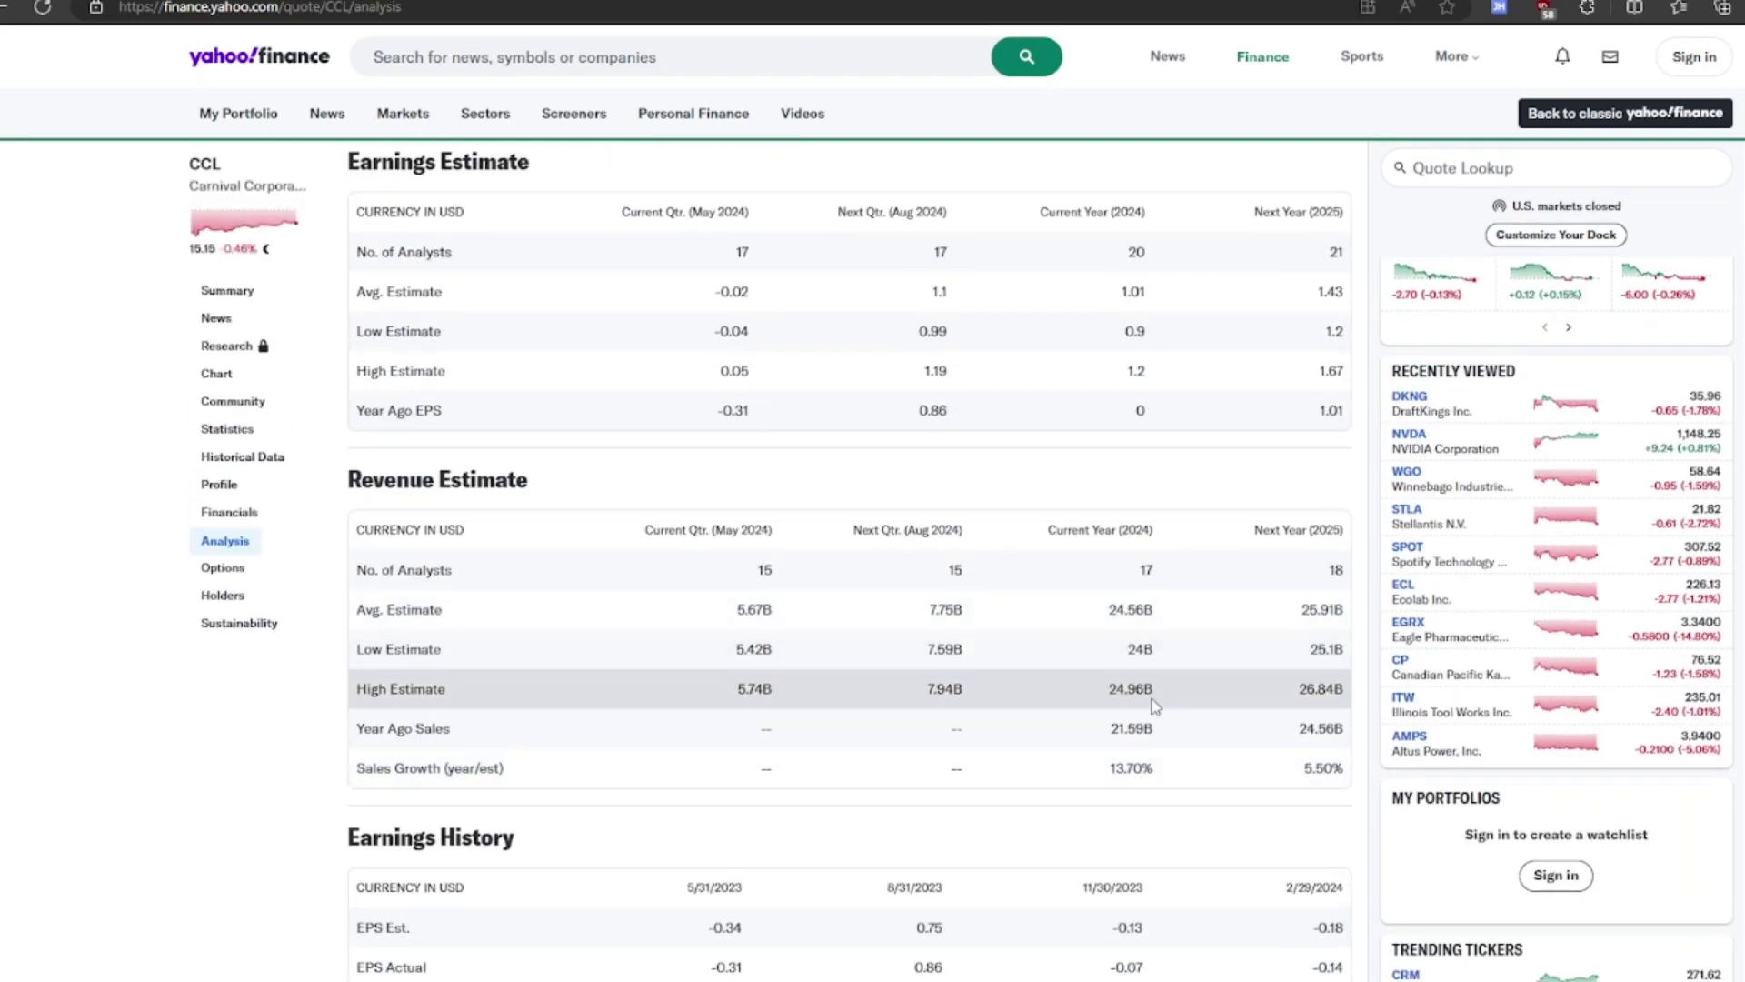
# Open Carnival's key statistics and examine the short percentage of float and of shares outstanding.
pyautogui.scroll(2, 1073, 630)
pyautogui.click(209, 310)
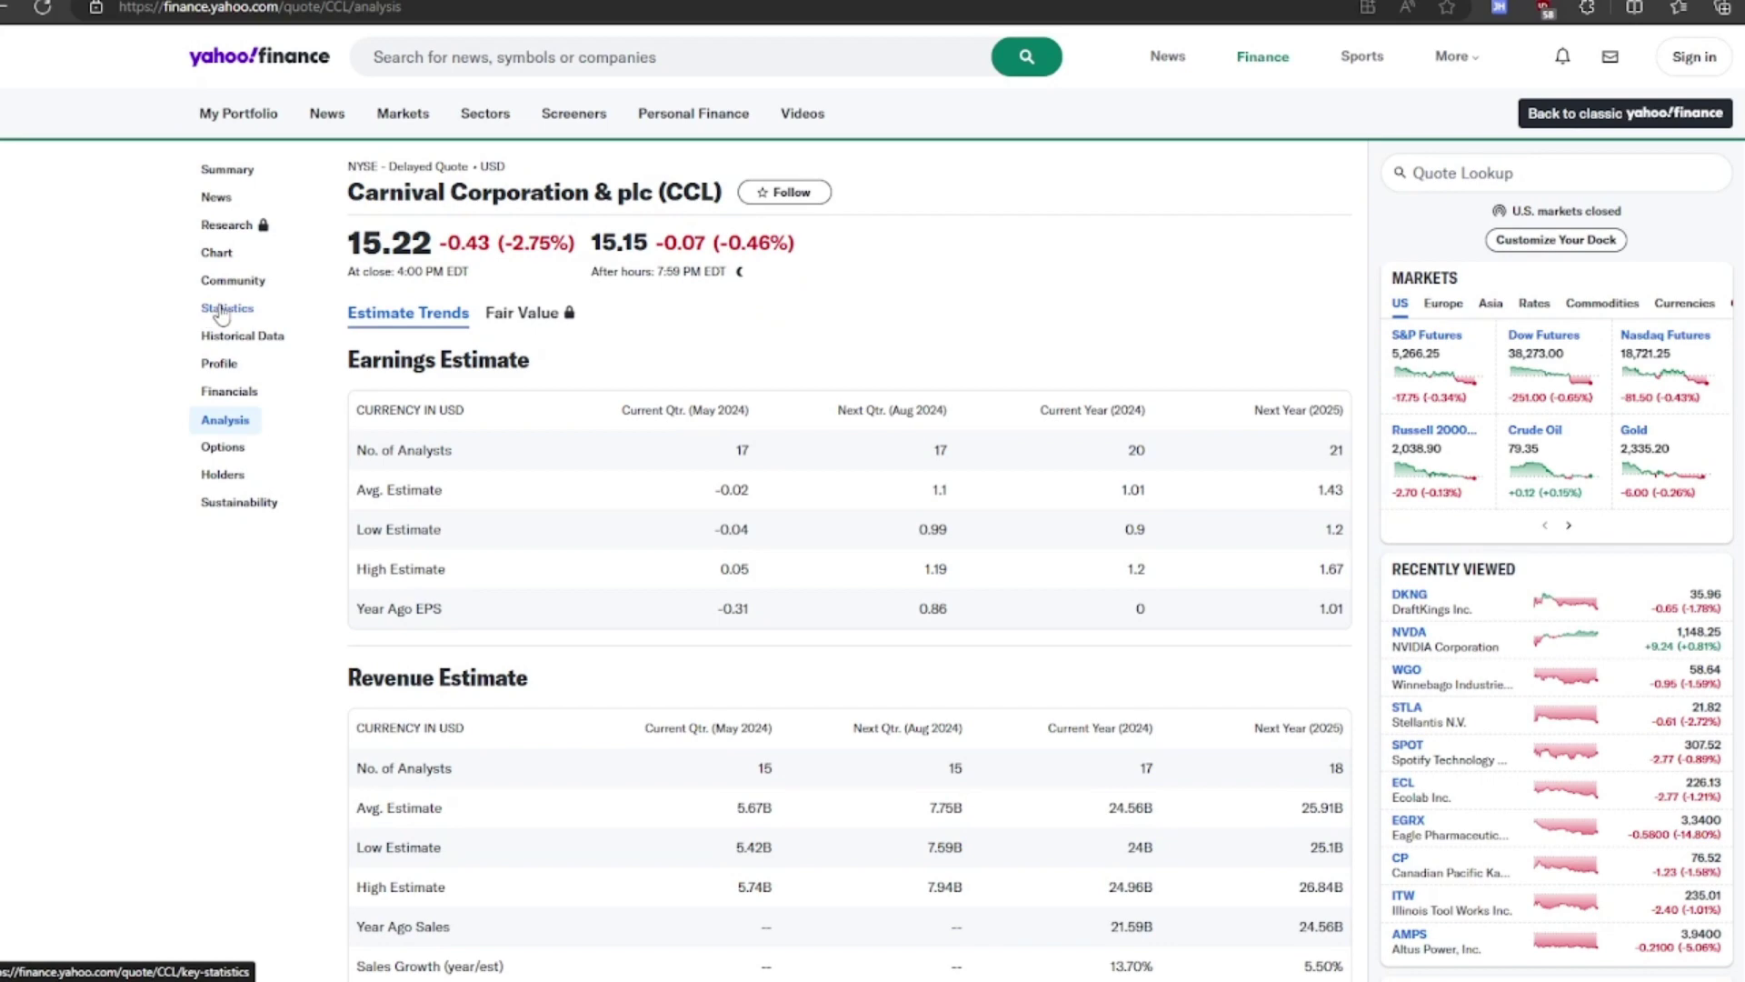
pyautogui.scroll(-10, 1161, 449)
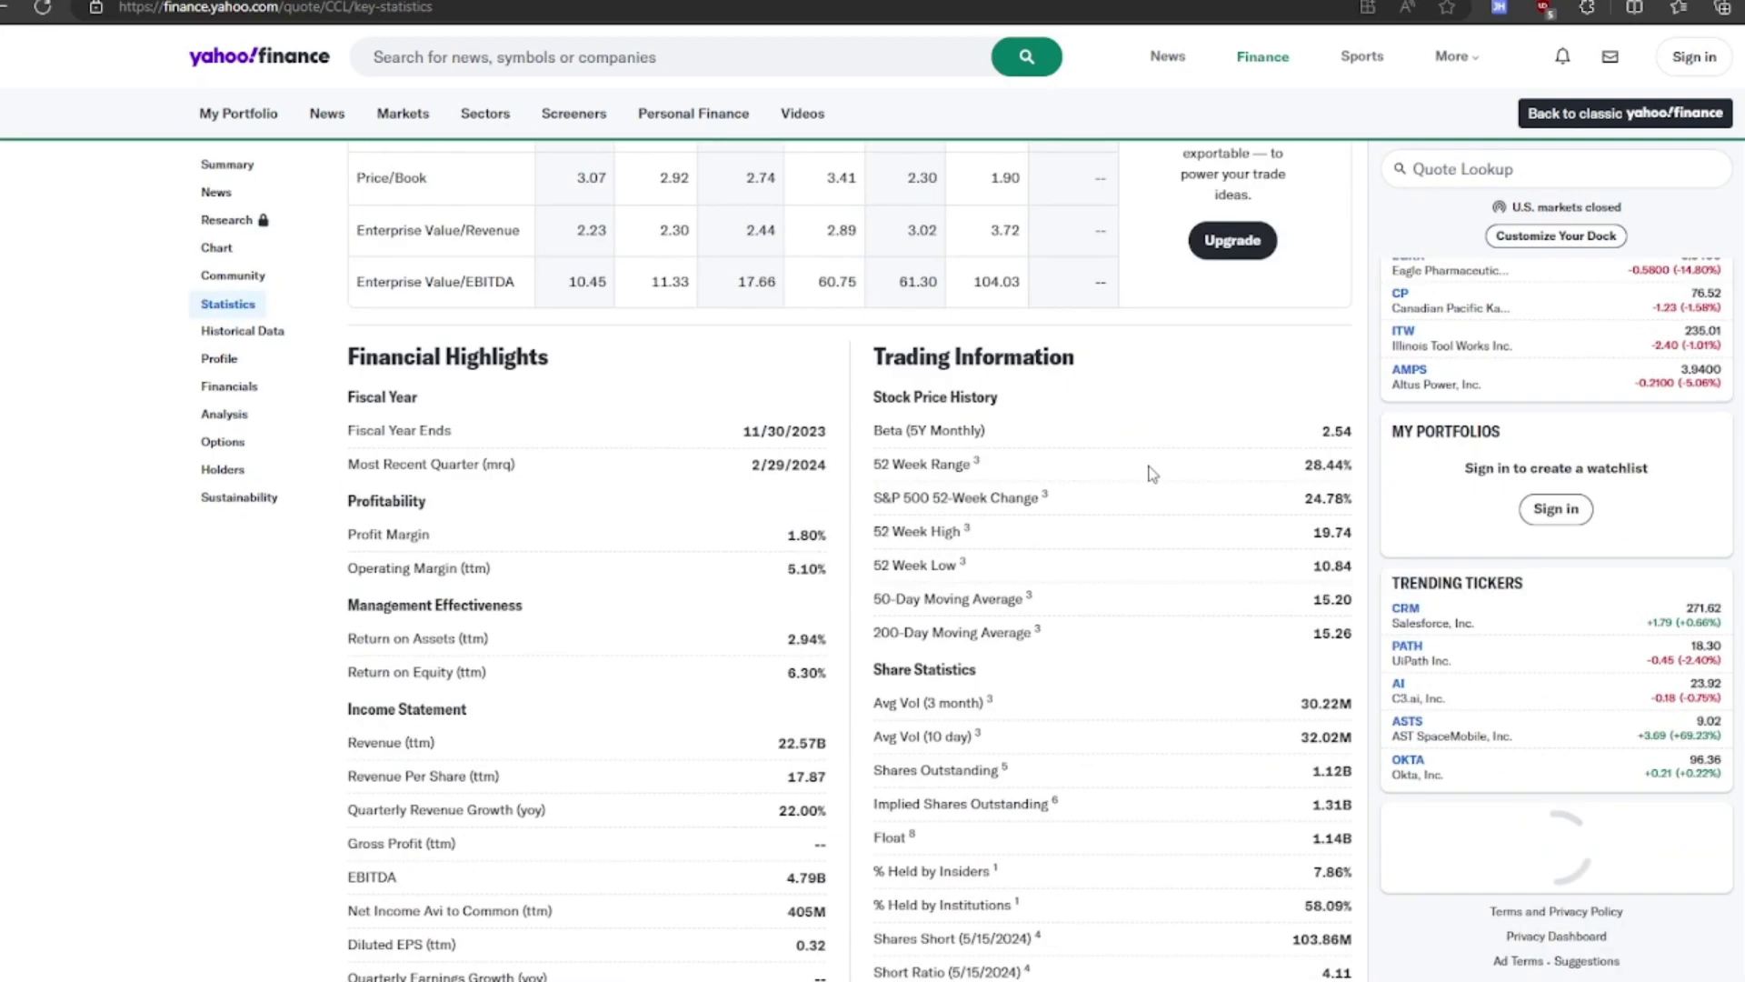
pyautogui.scroll(3, 1150, 477)
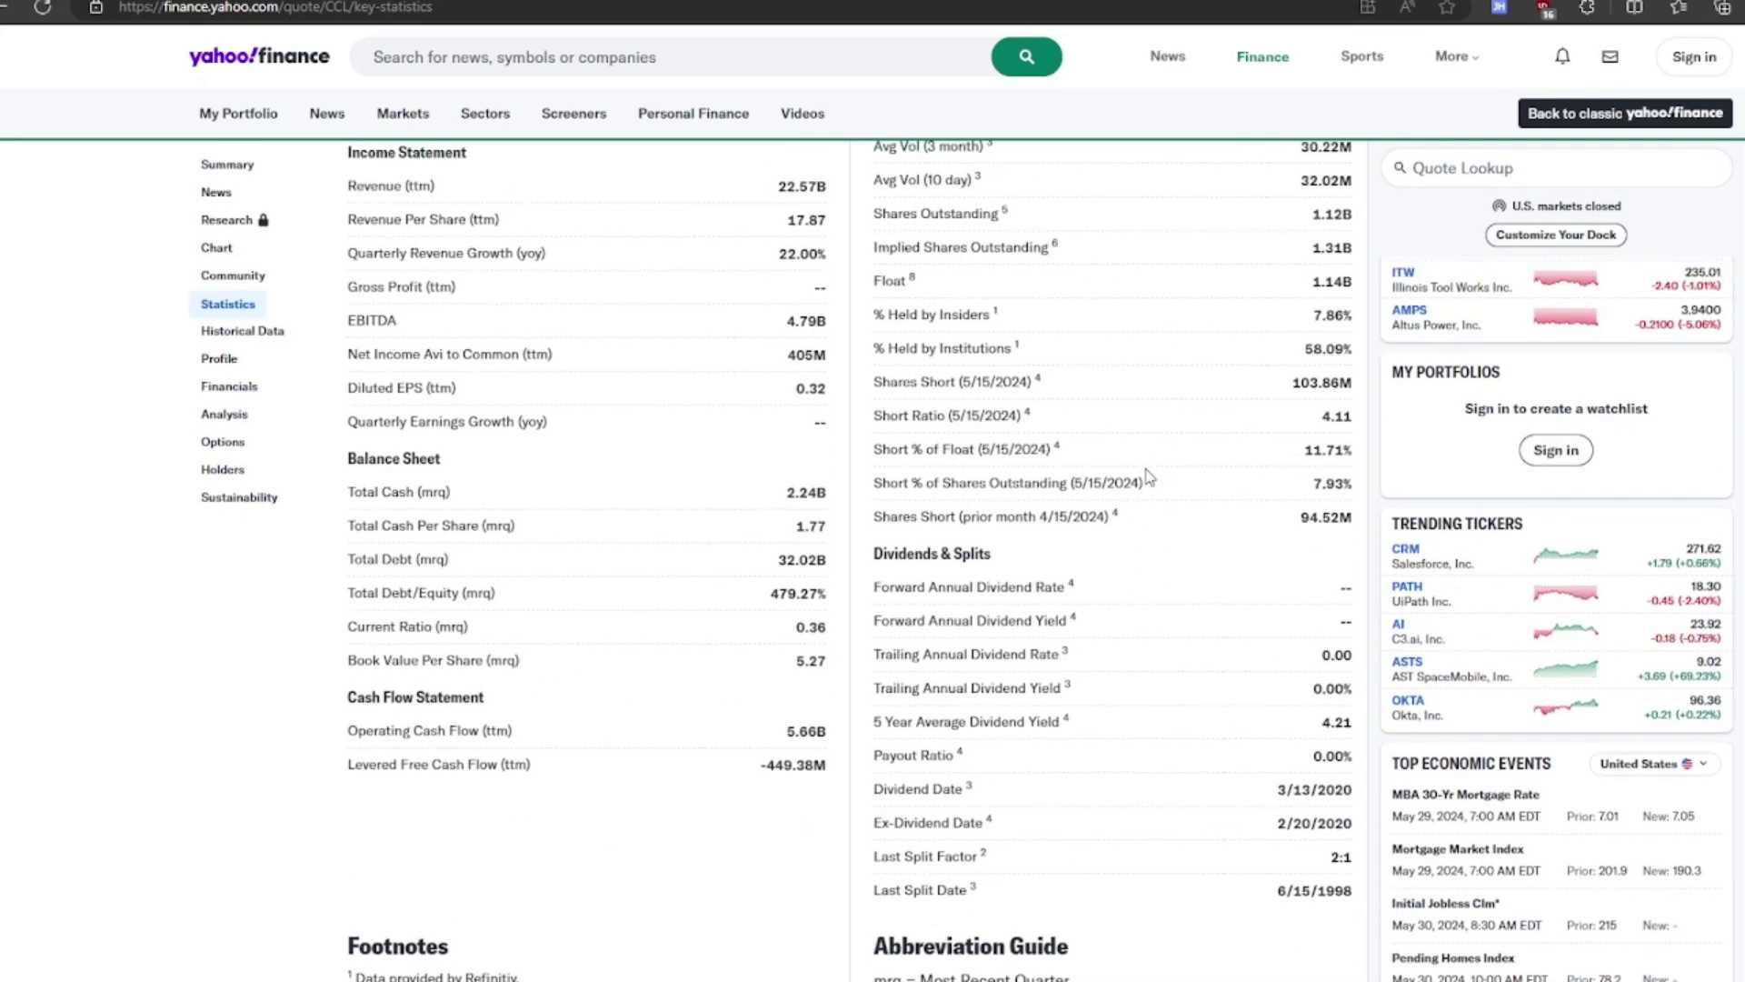
pyautogui.moveTo(1302, 621); pyautogui.dragTo(1348, 611)
pyautogui.click(1316, 636)
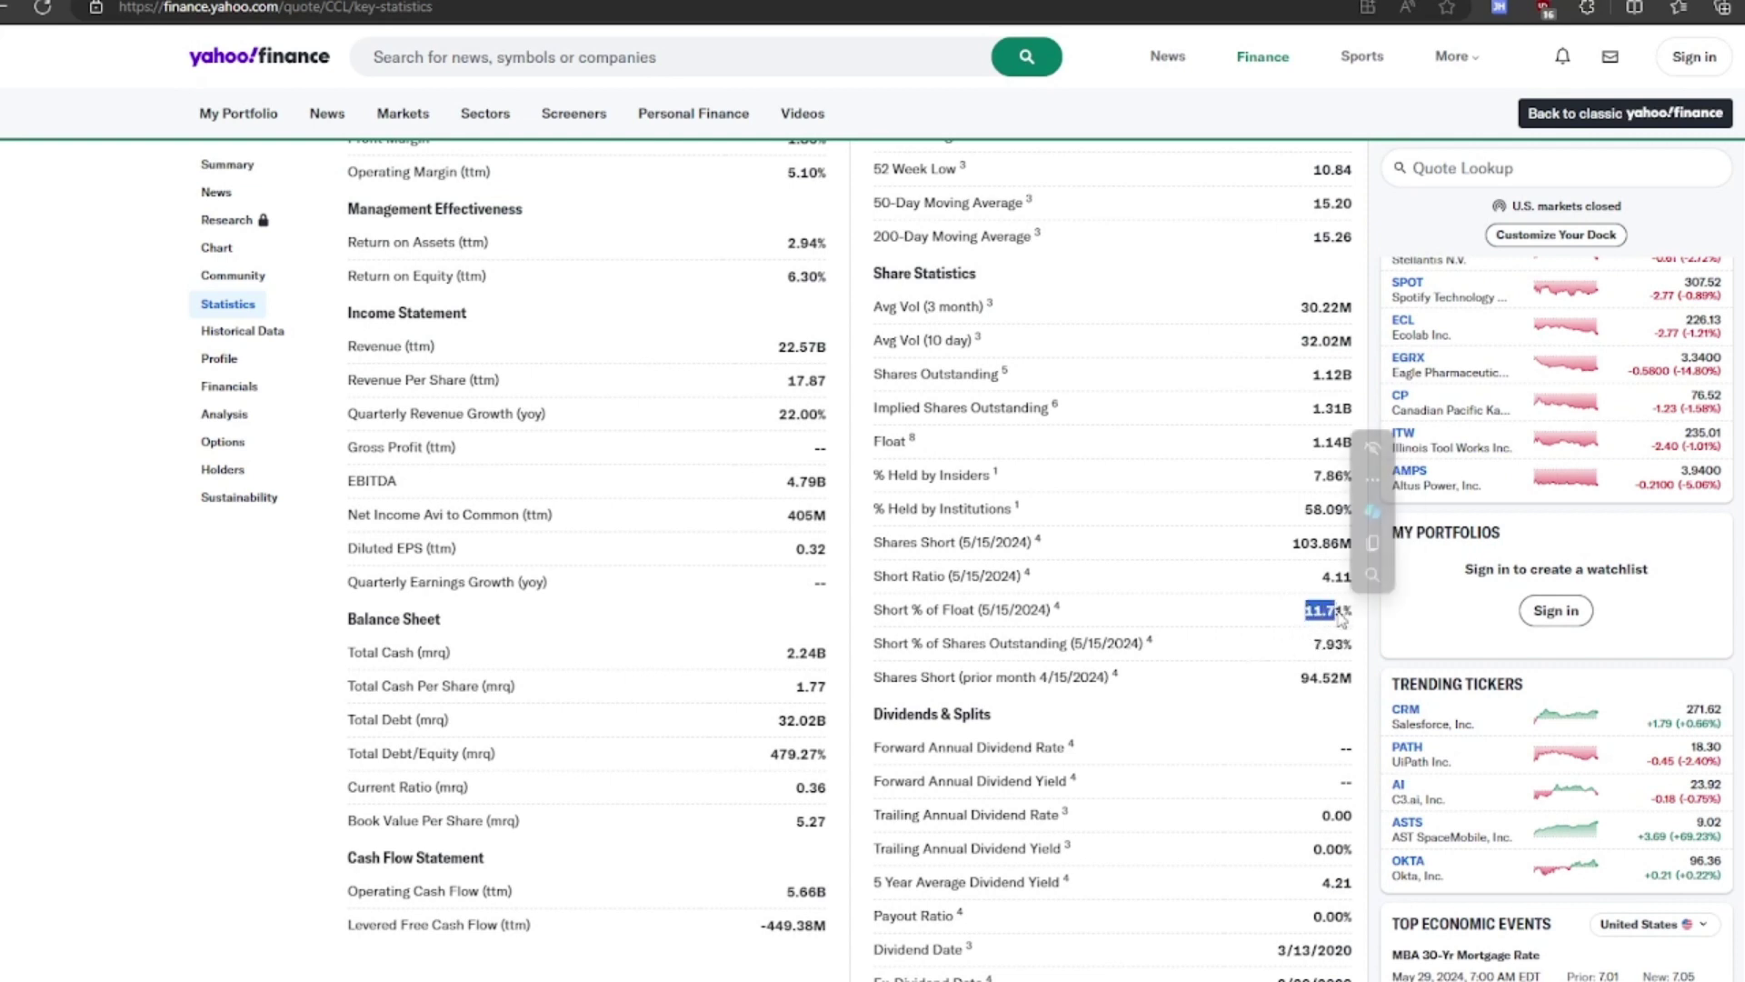
pyautogui.click(1319, 627)
pyautogui.tripleClick(1348, 644)
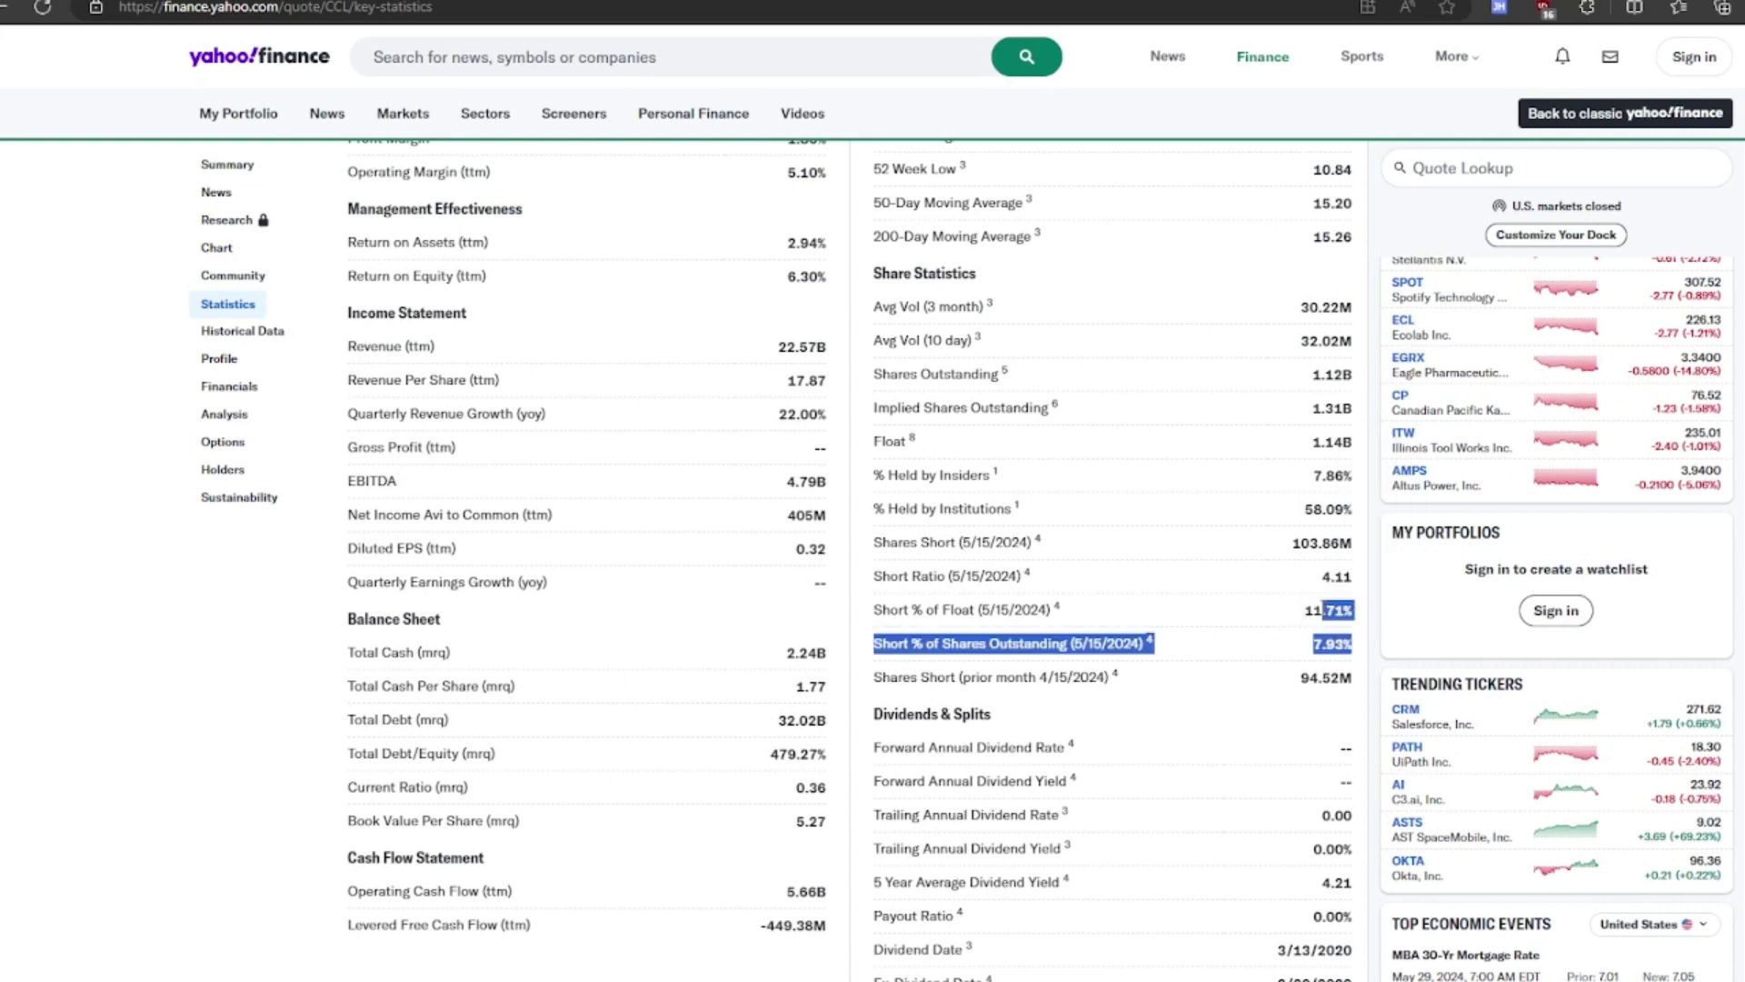
pyautogui.click(1330, 637)
pyautogui.moveTo(1354, 617); pyautogui.dragTo(1300, 613)
pyautogui.click(1302, 657)
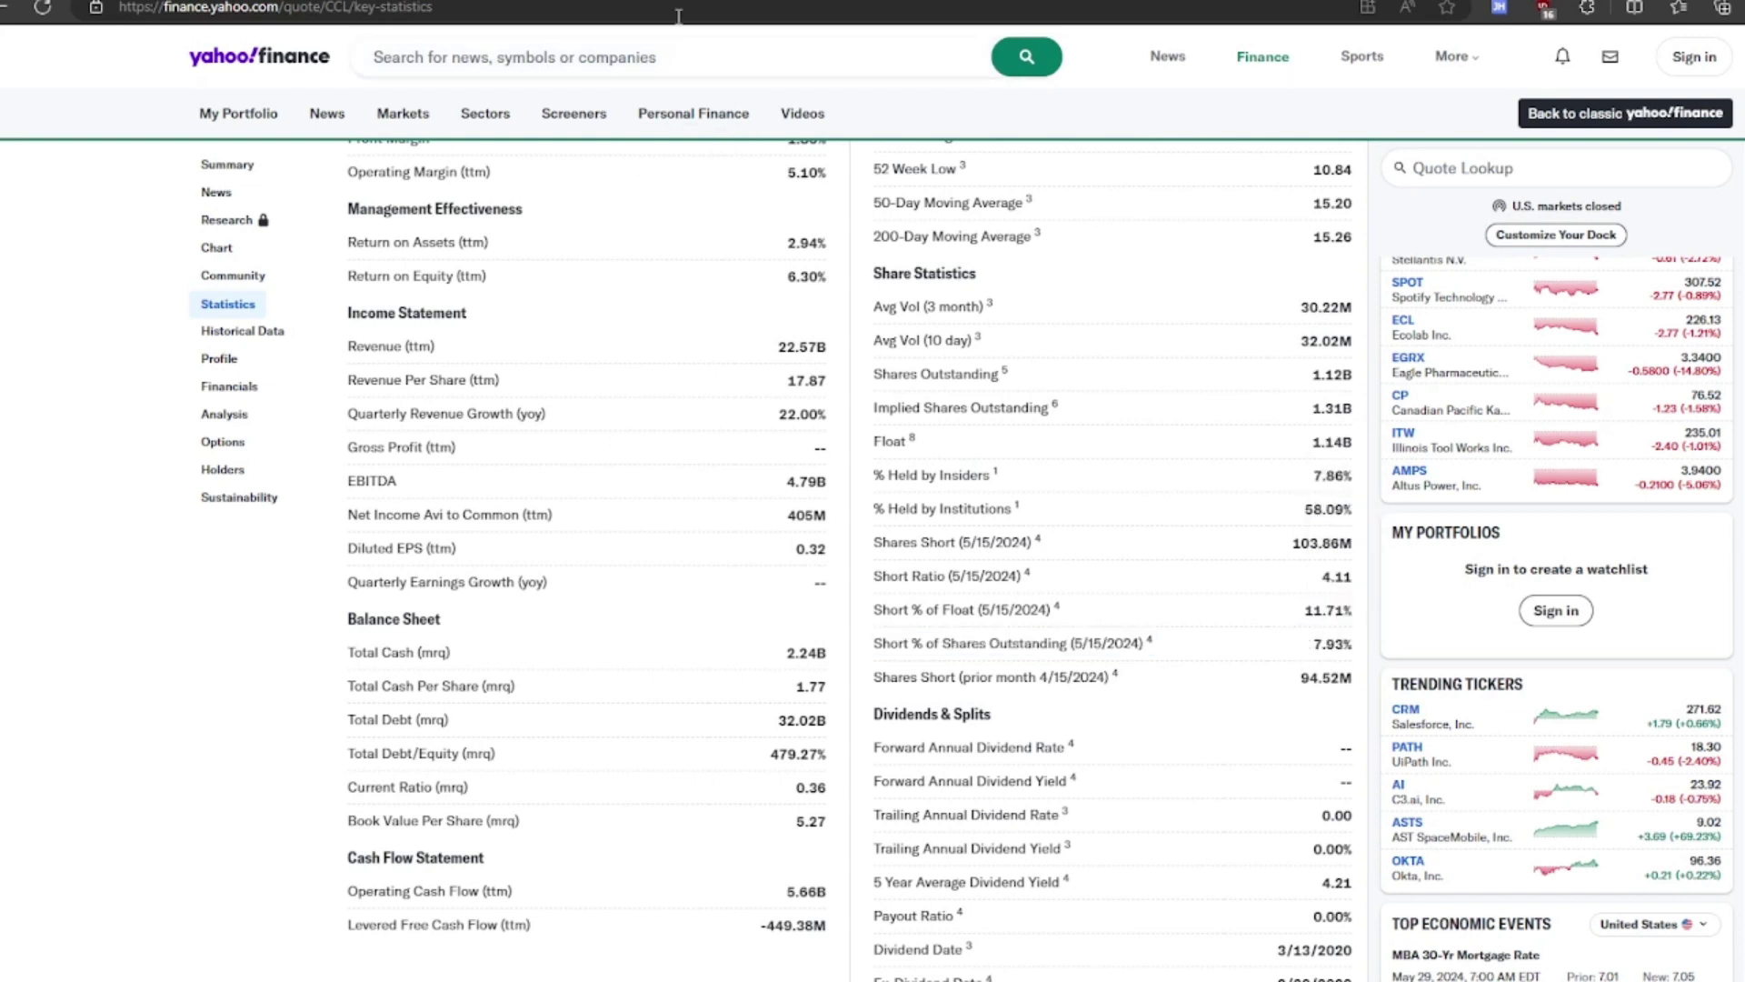
# Switch to the CCL valuation spreadsheet and check the EPS, revenue, buyback, net debt, discount rate and exit multiple assumptions.
pyautogui.click(636, 3)
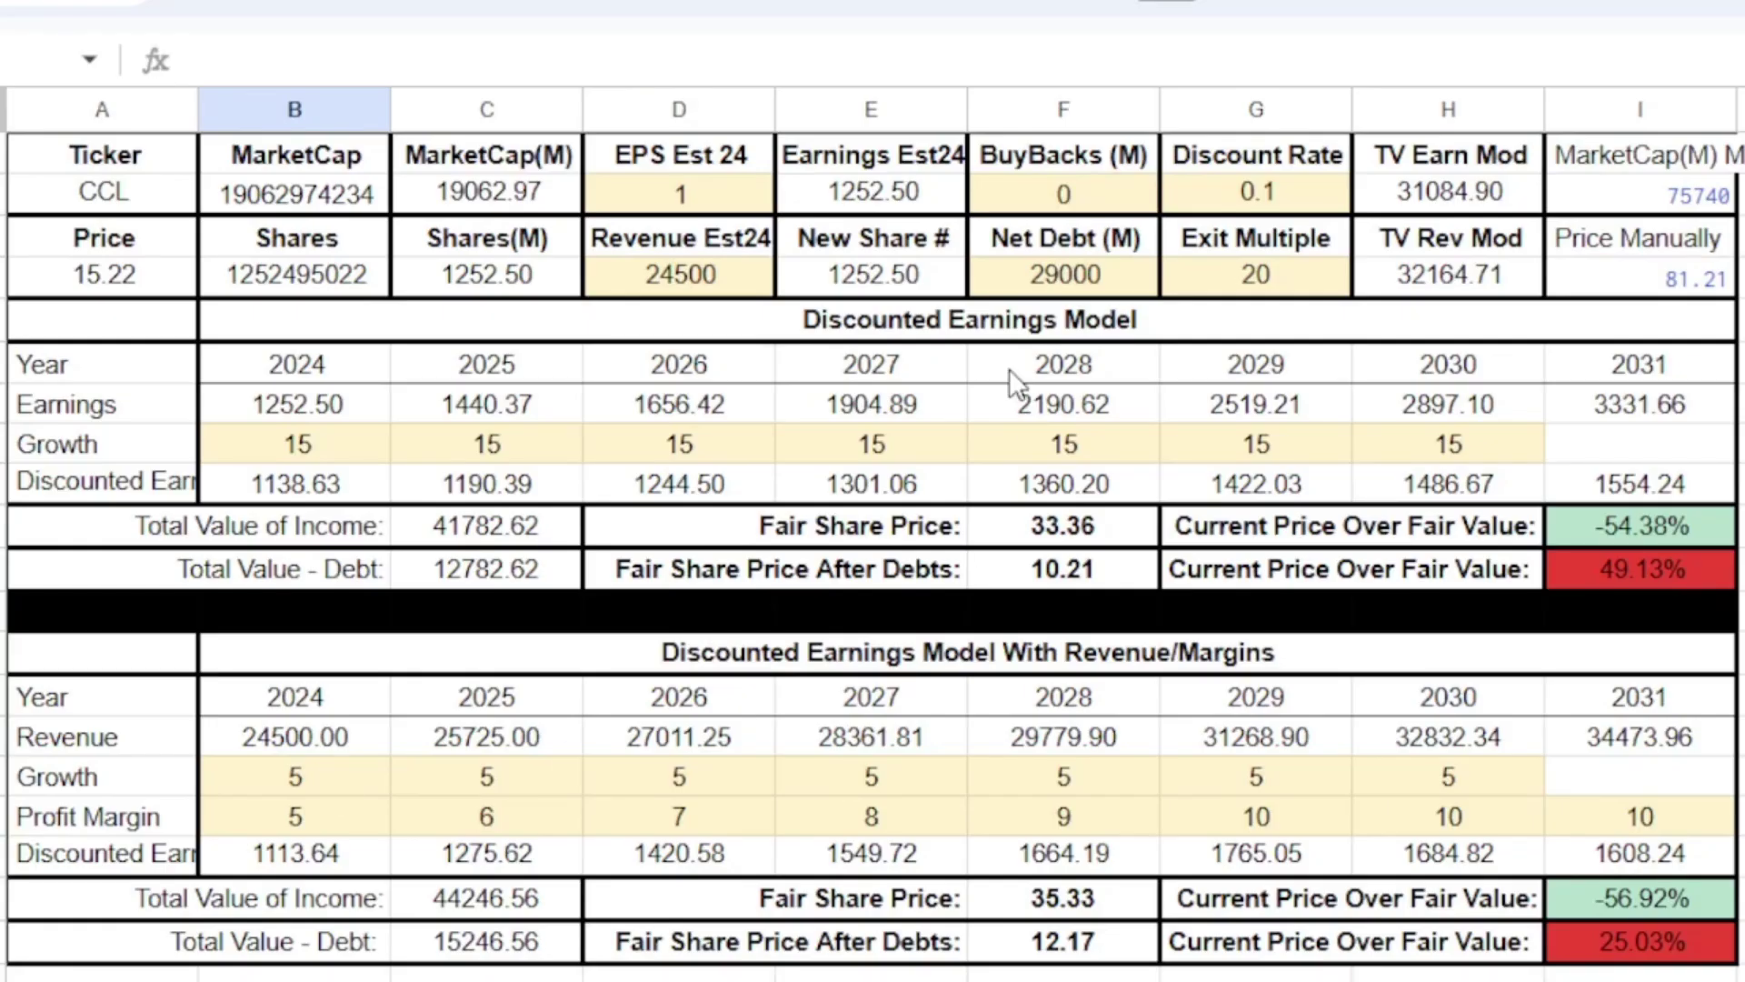
pyautogui.click(693, 205)
pyautogui.click(722, 266)
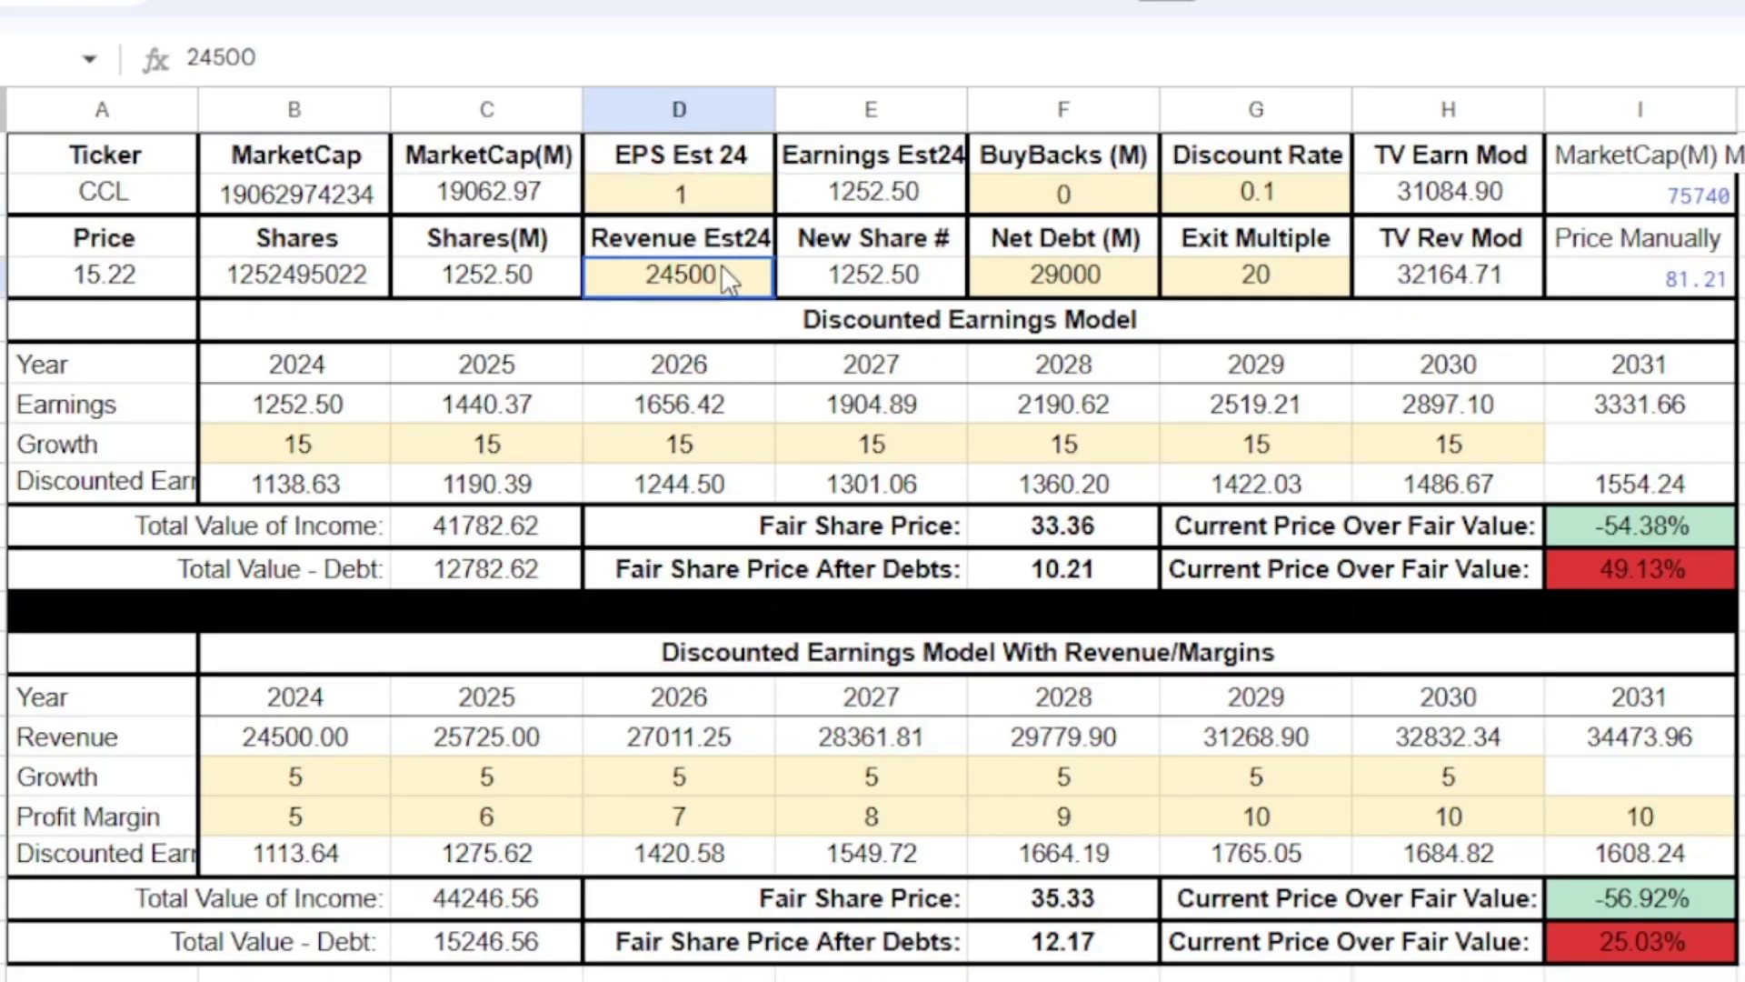
pyautogui.click(1084, 205)
pyautogui.click(1091, 273)
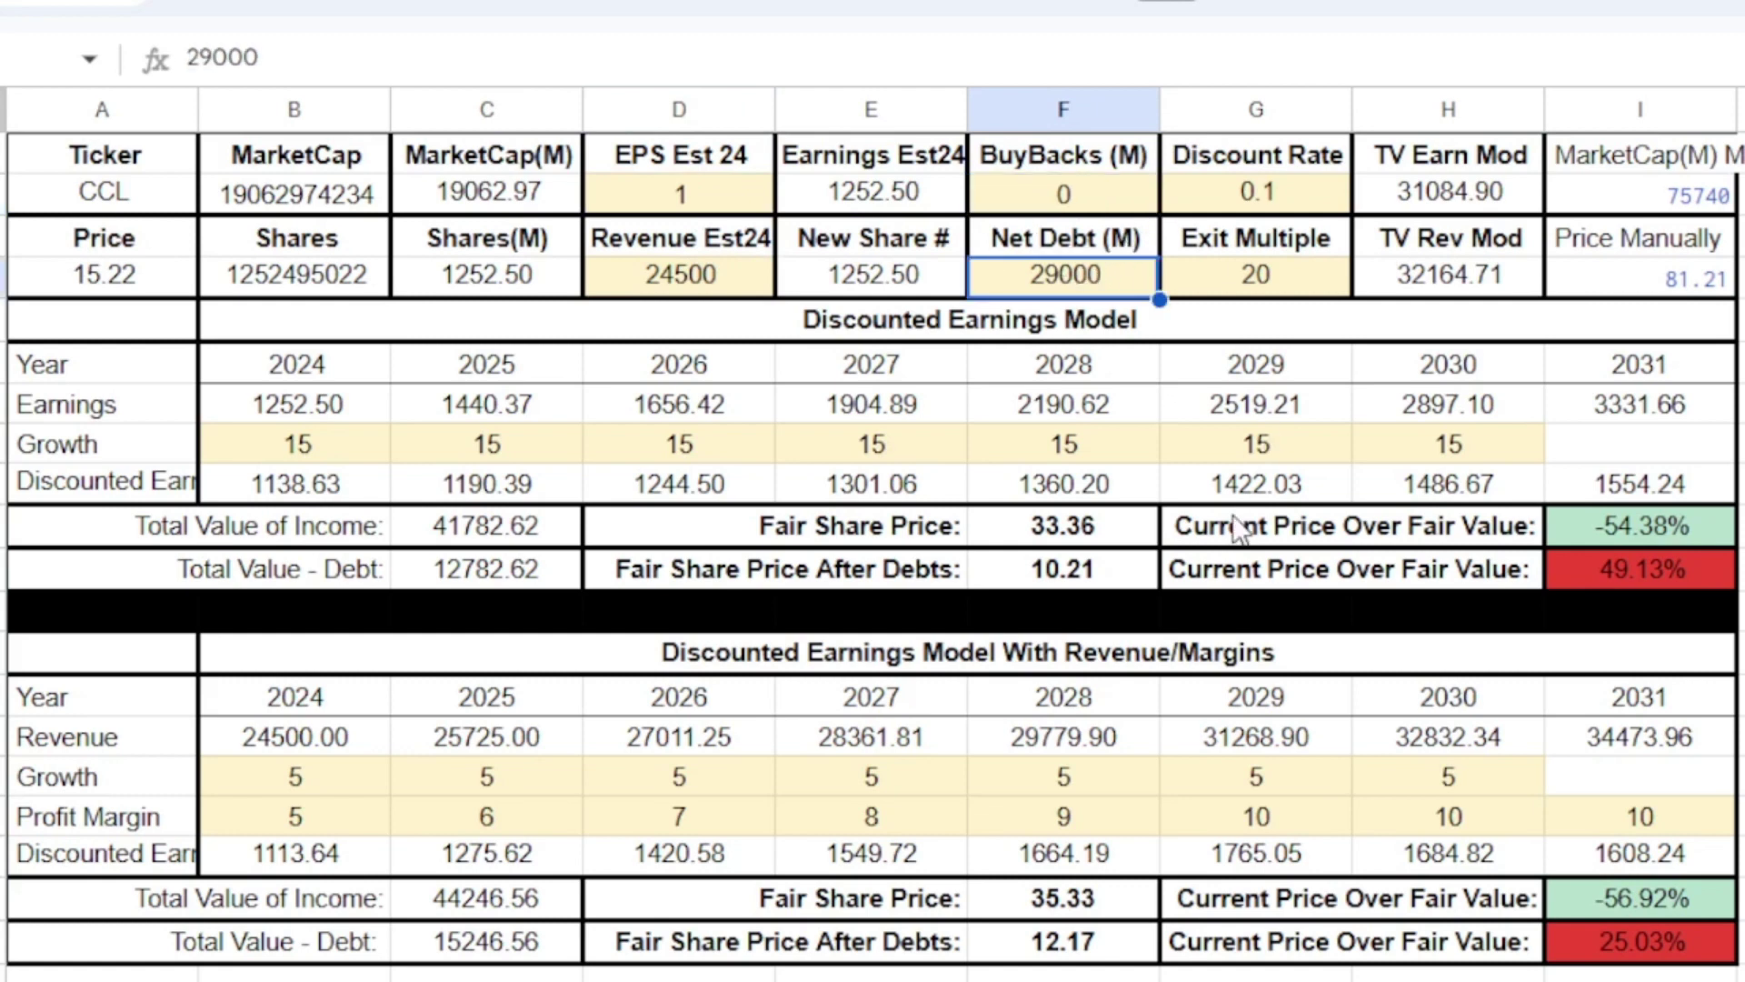
pyautogui.click(1232, 196)
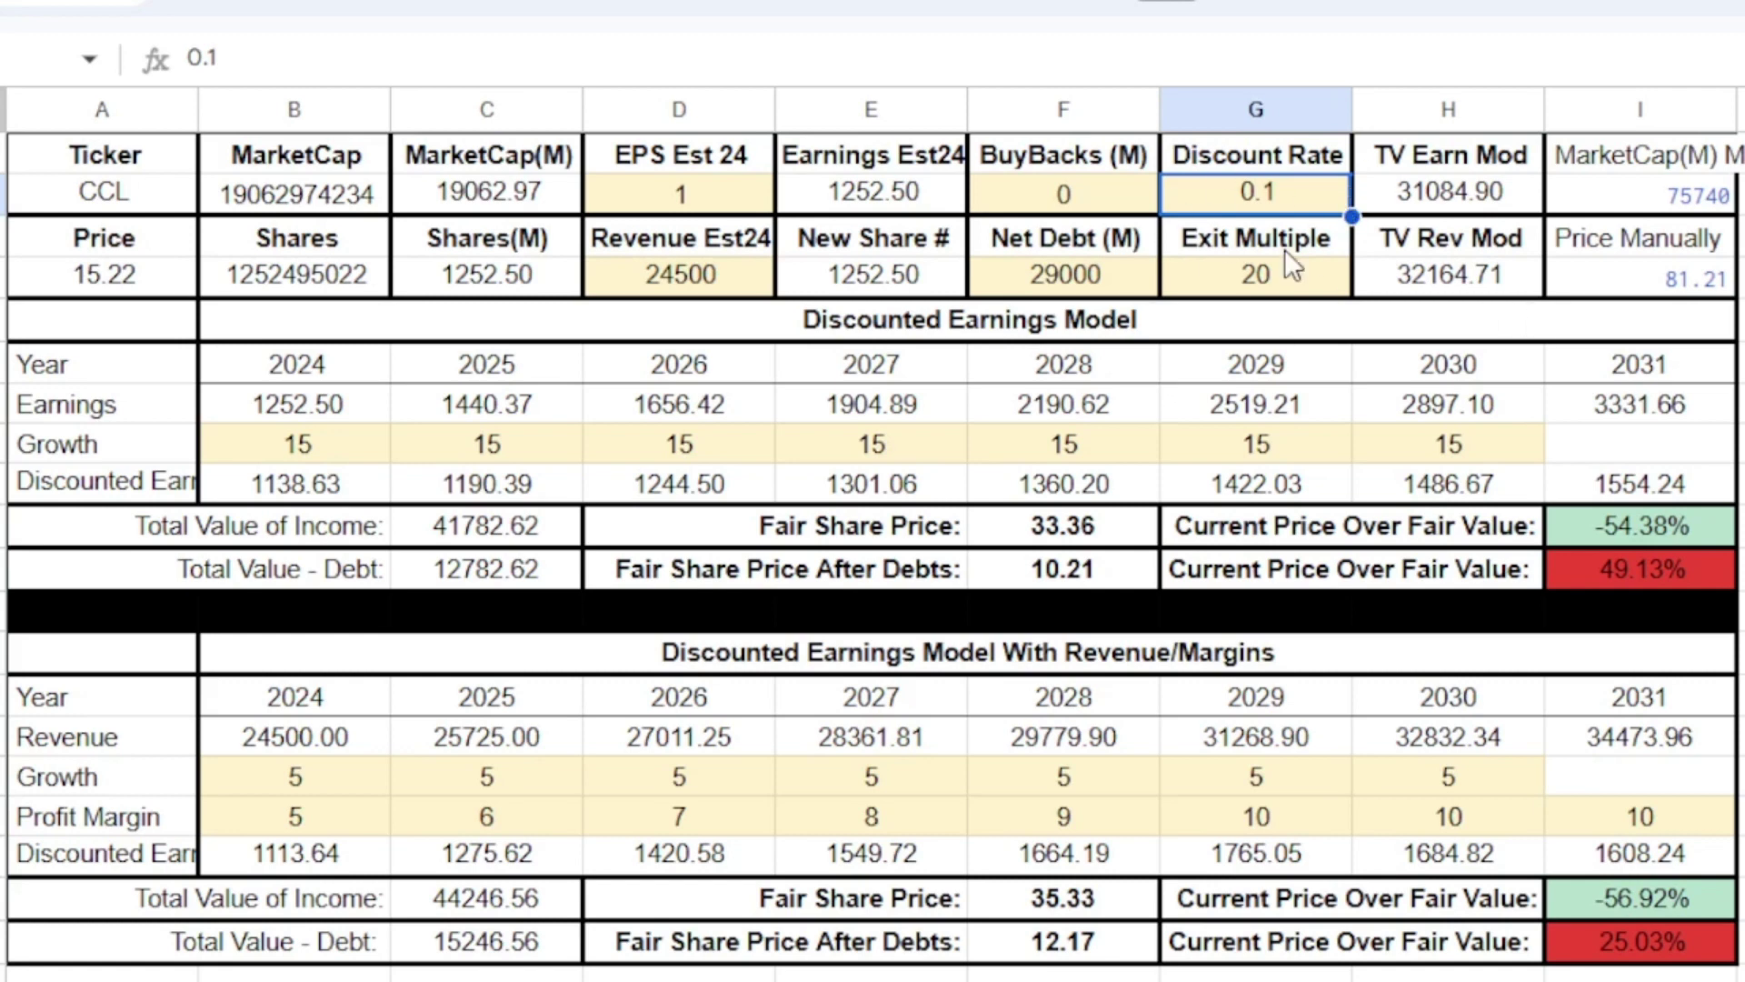
pyautogui.click(1276, 282)
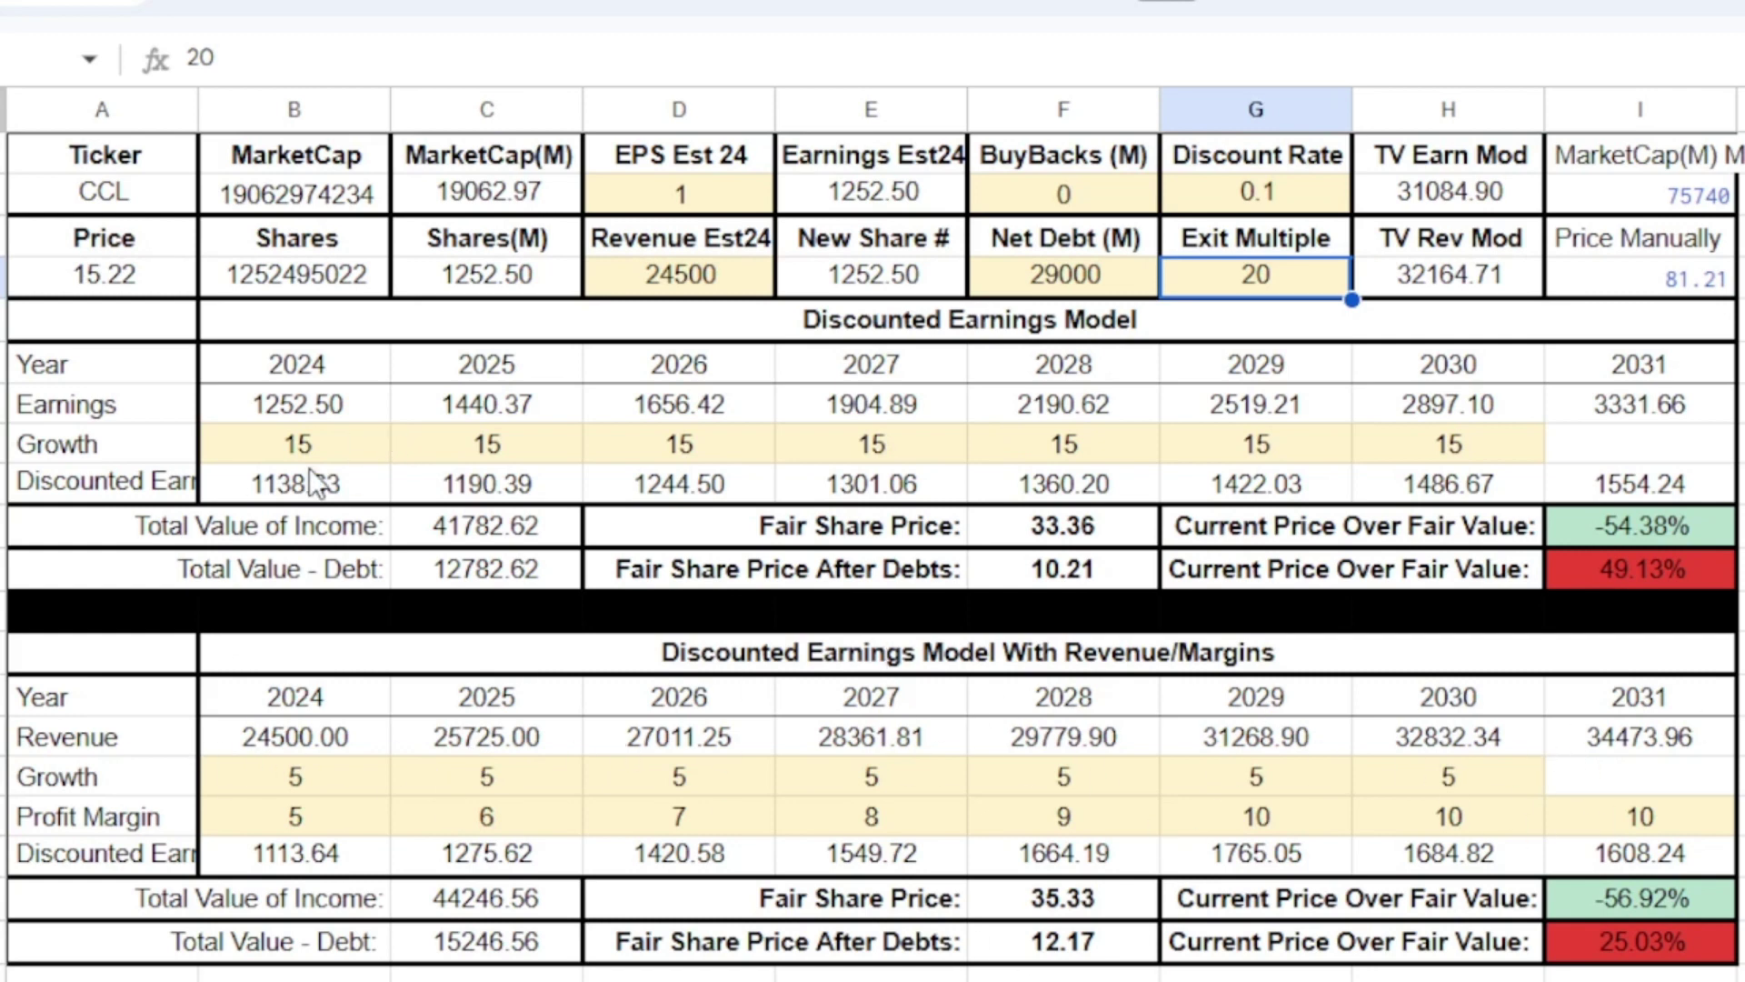
# Examine the yearly growth assumptions for 2024 to 2030 in the Discounted Earnings Model.
pyautogui.moveTo(294, 447); pyautogui.dragTo(1641, 445)
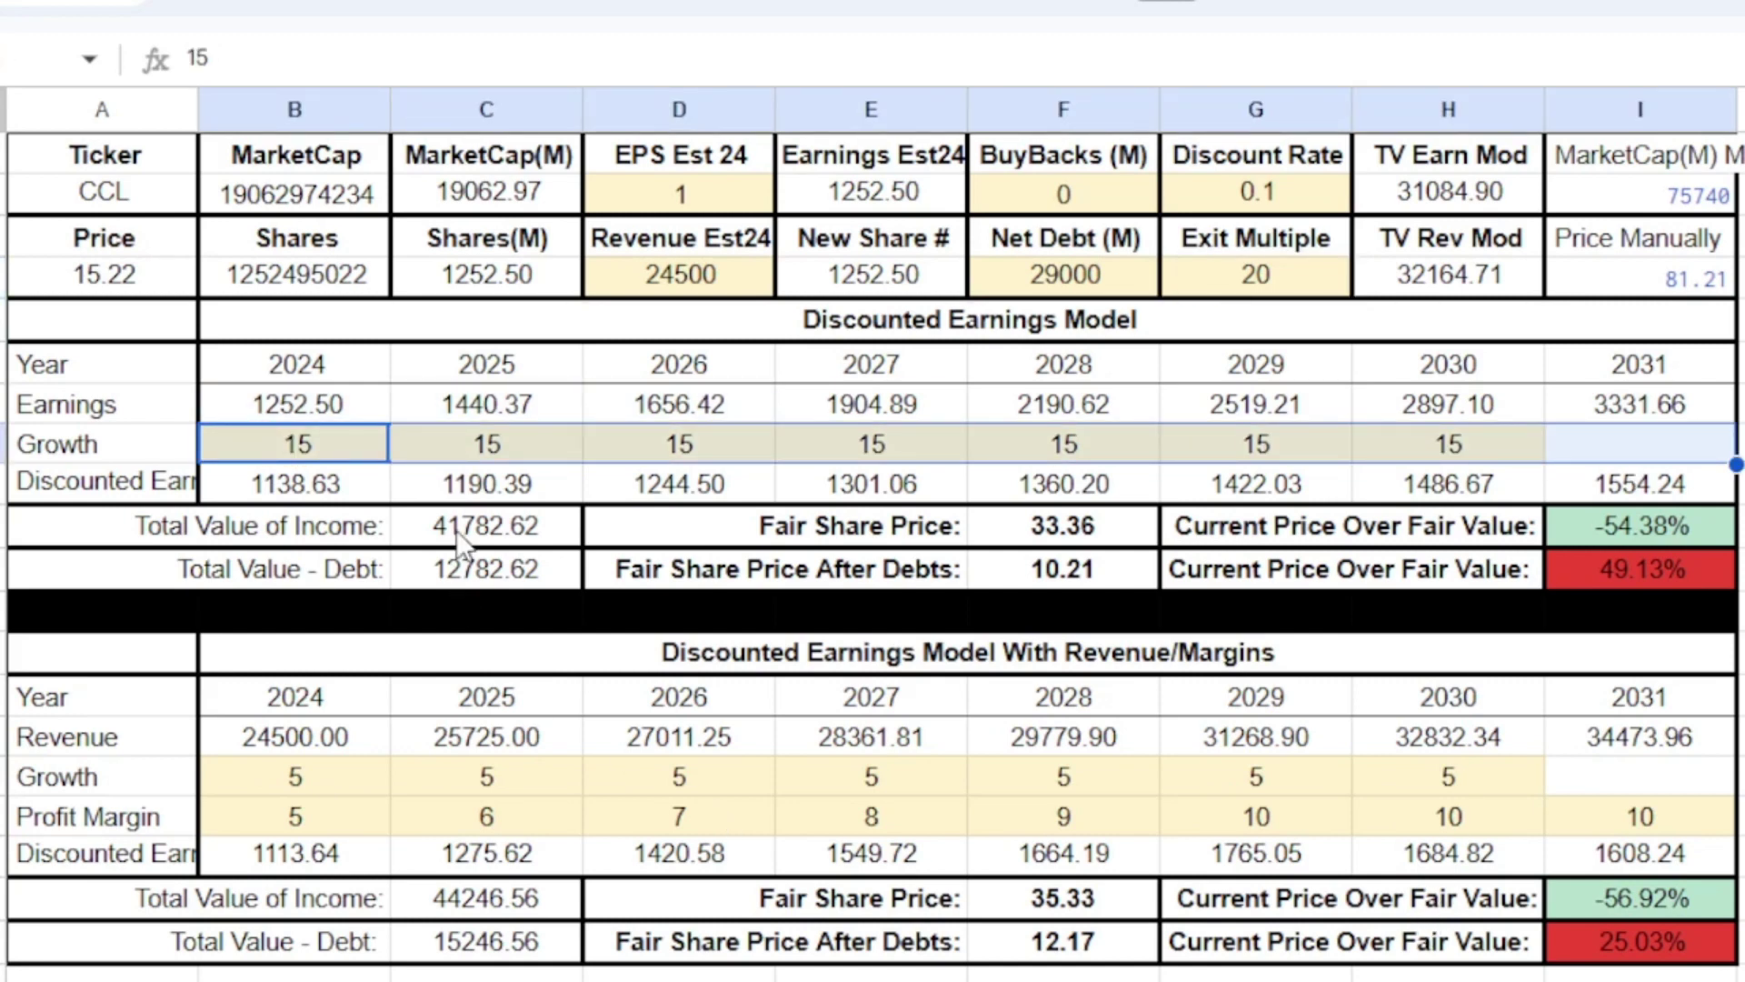
pyautogui.click(324, 440)
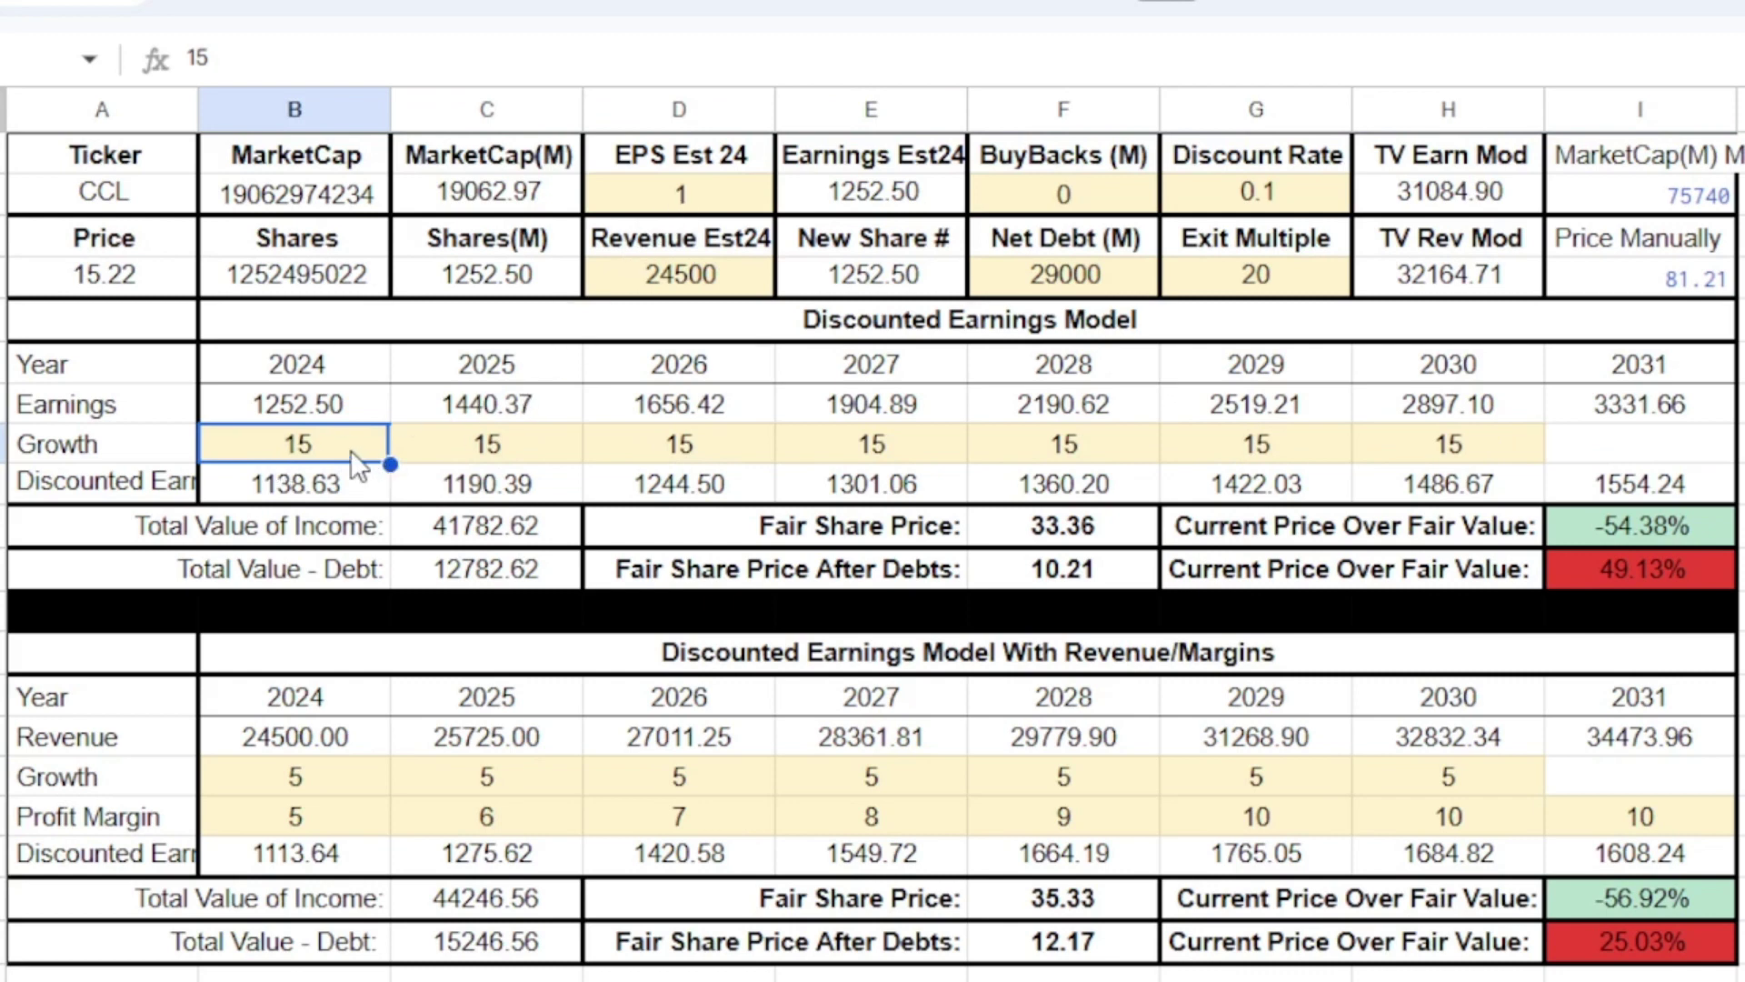
pyautogui.moveTo(265, 445); pyautogui.dragTo(1472, 429)
pyautogui.click(1641, 444)
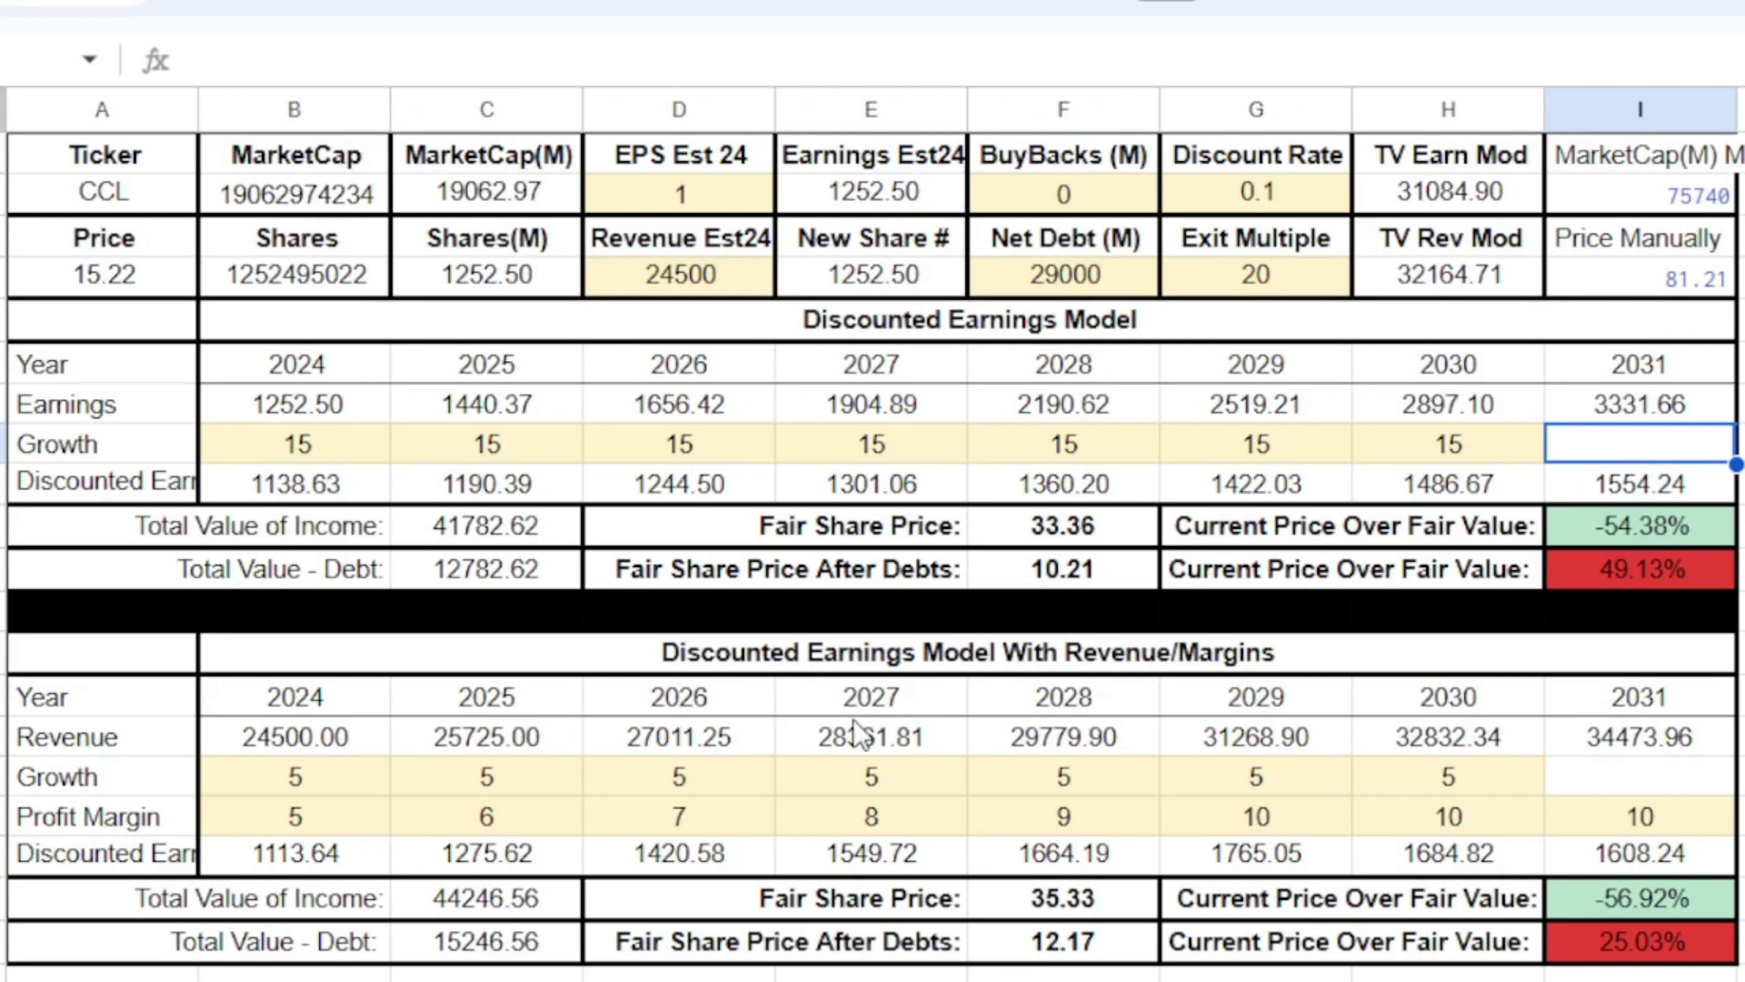
# Examine the profit margin assumptions from 2024 to 2029 in the revenue and margins model.
pyautogui.click(325, 826)
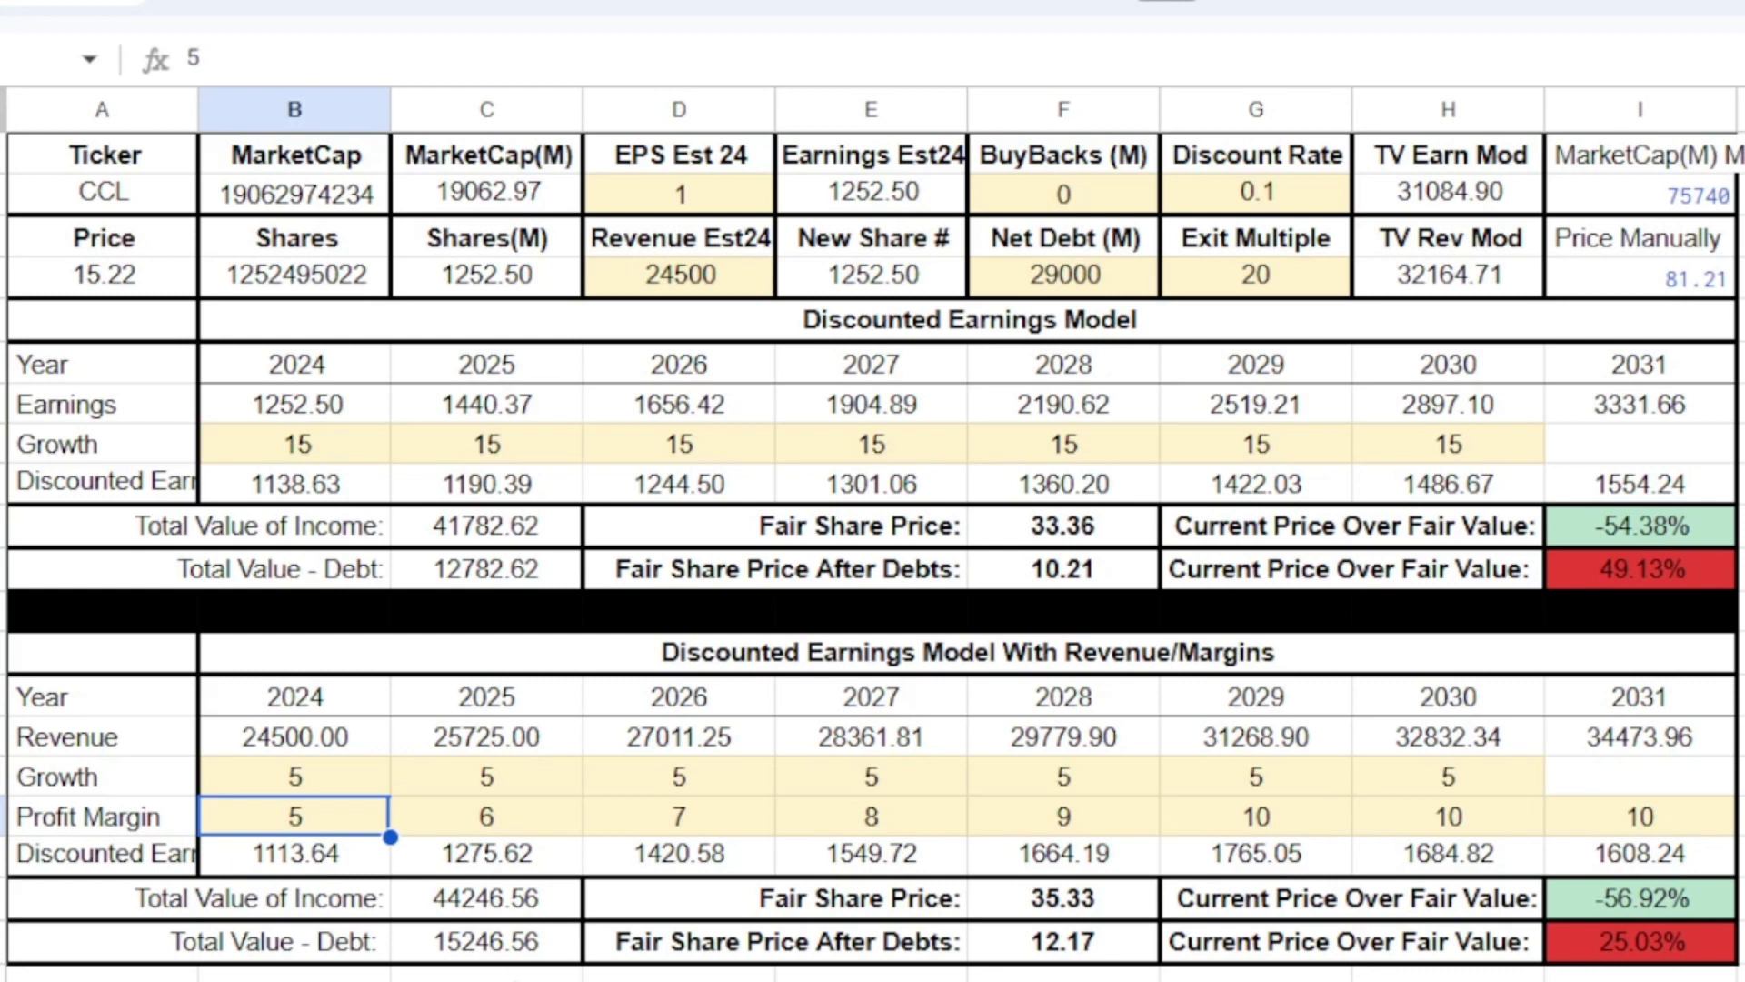
pyautogui.click(341, 978)
pyautogui.click(323, 820)
pyautogui.keyDown('shift'); pyautogui.click(491, 823); pyautogui.keyUp('shift')
pyautogui.moveTo(595, 821); pyautogui.dragTo(1245, 825)
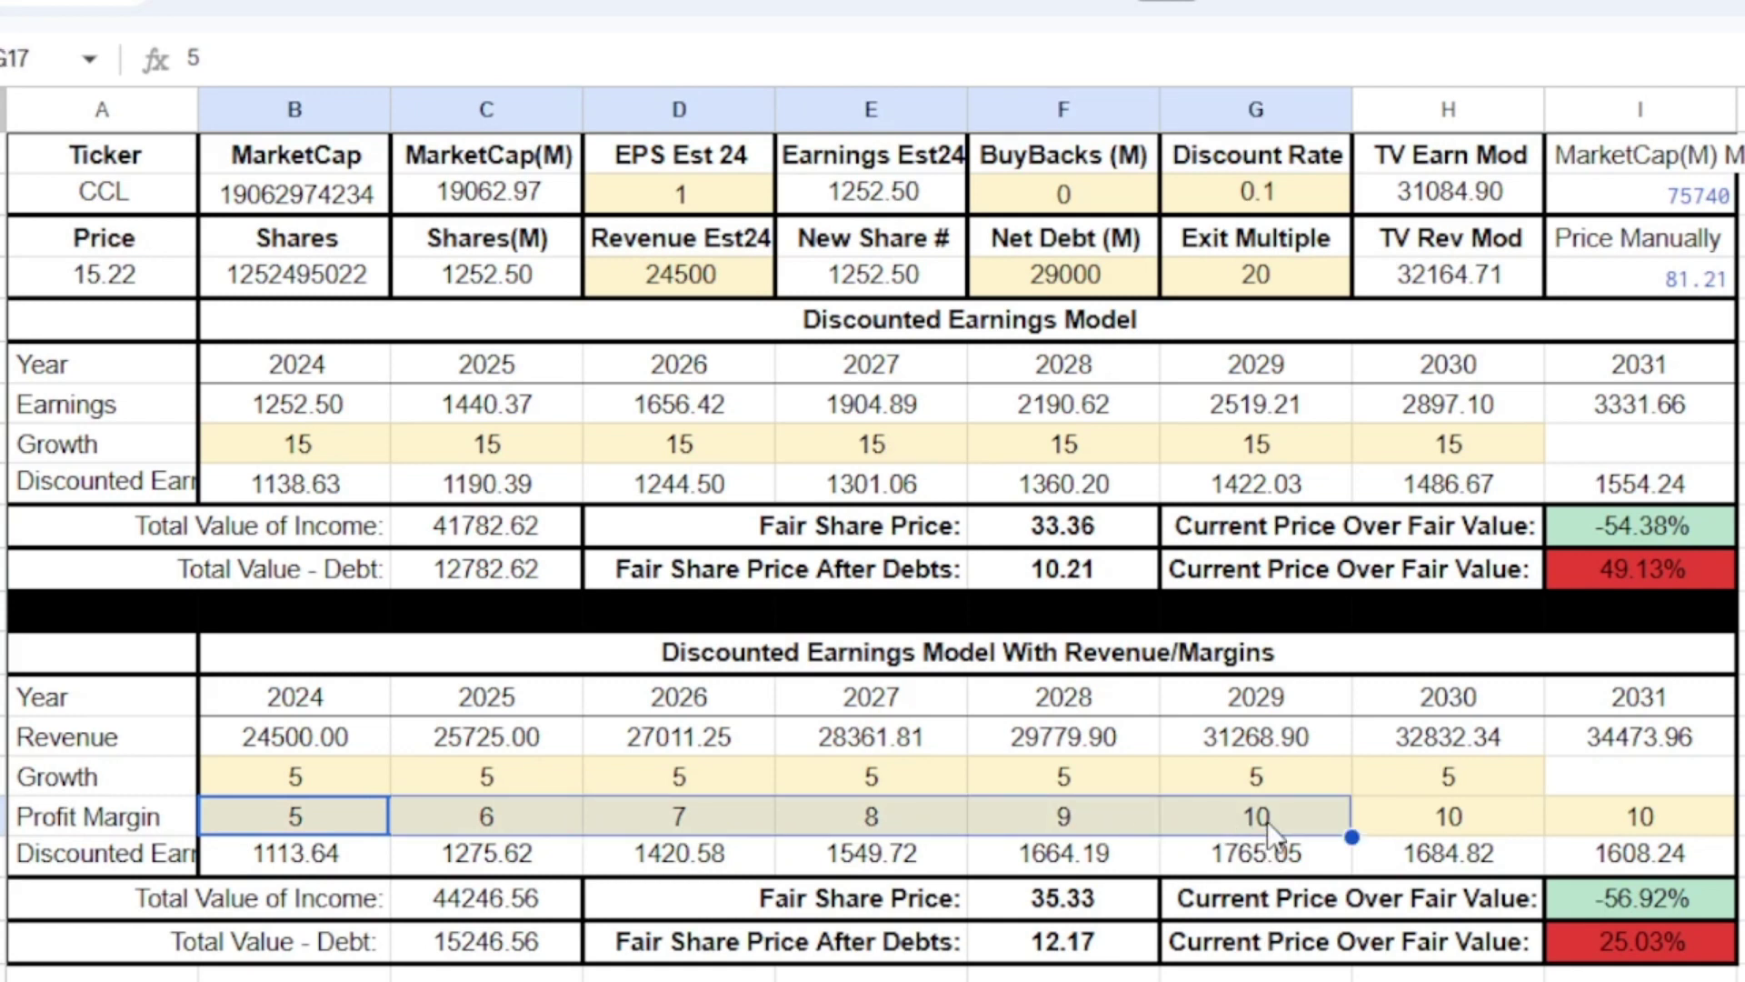
pyautogui.click(1270, 829)
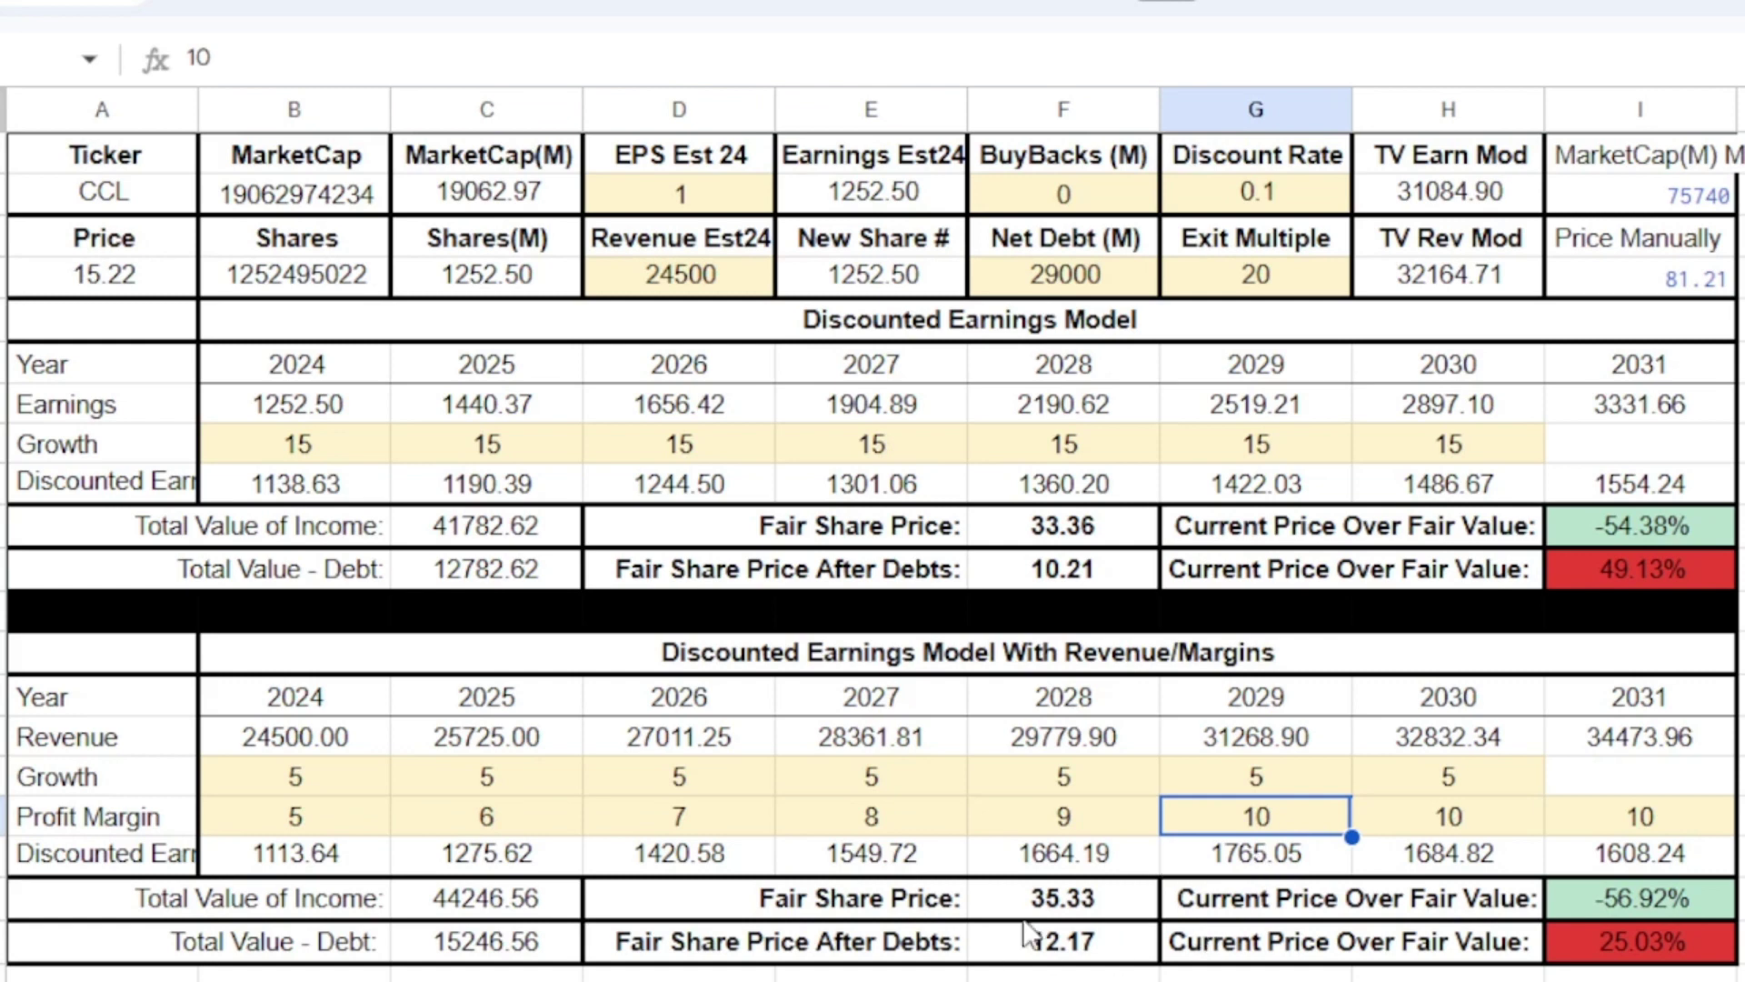
# Select the revenue growth assumptions for 2024 to 2030 in the revenue and margins model to examine them.
pyautogui.click(244, 780)
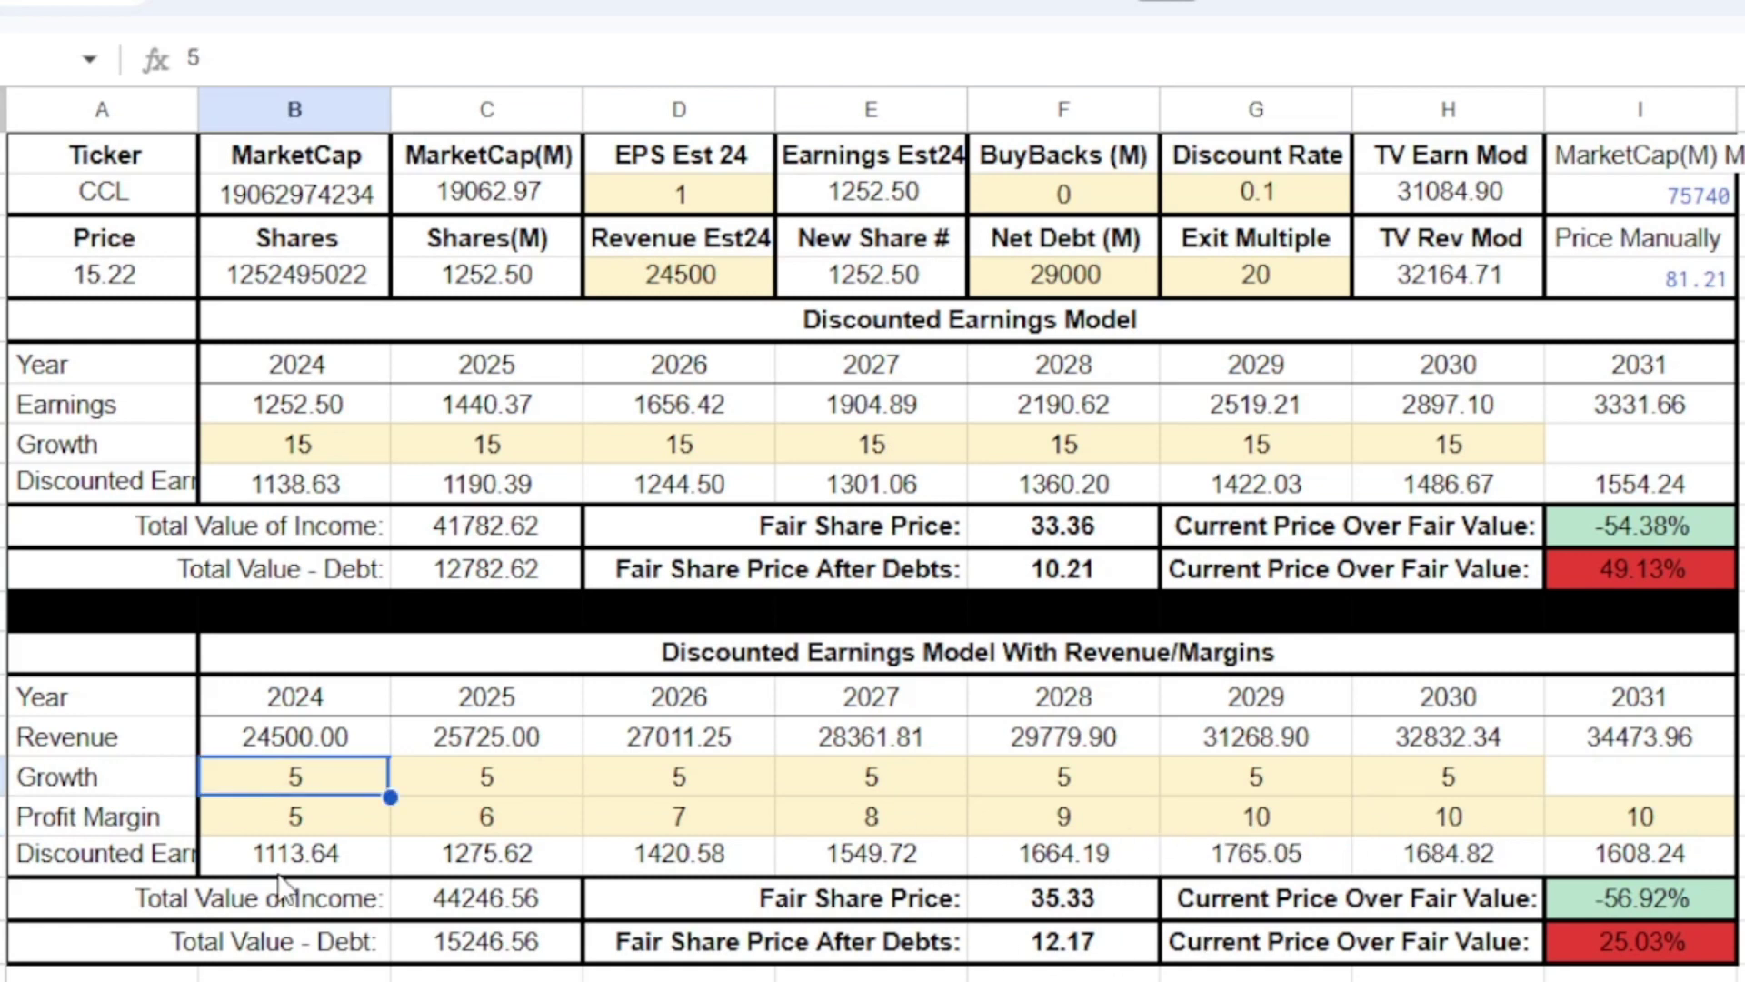
pyautogui.moveTo(320, 782); pyautogui.dragTo(575, 785)
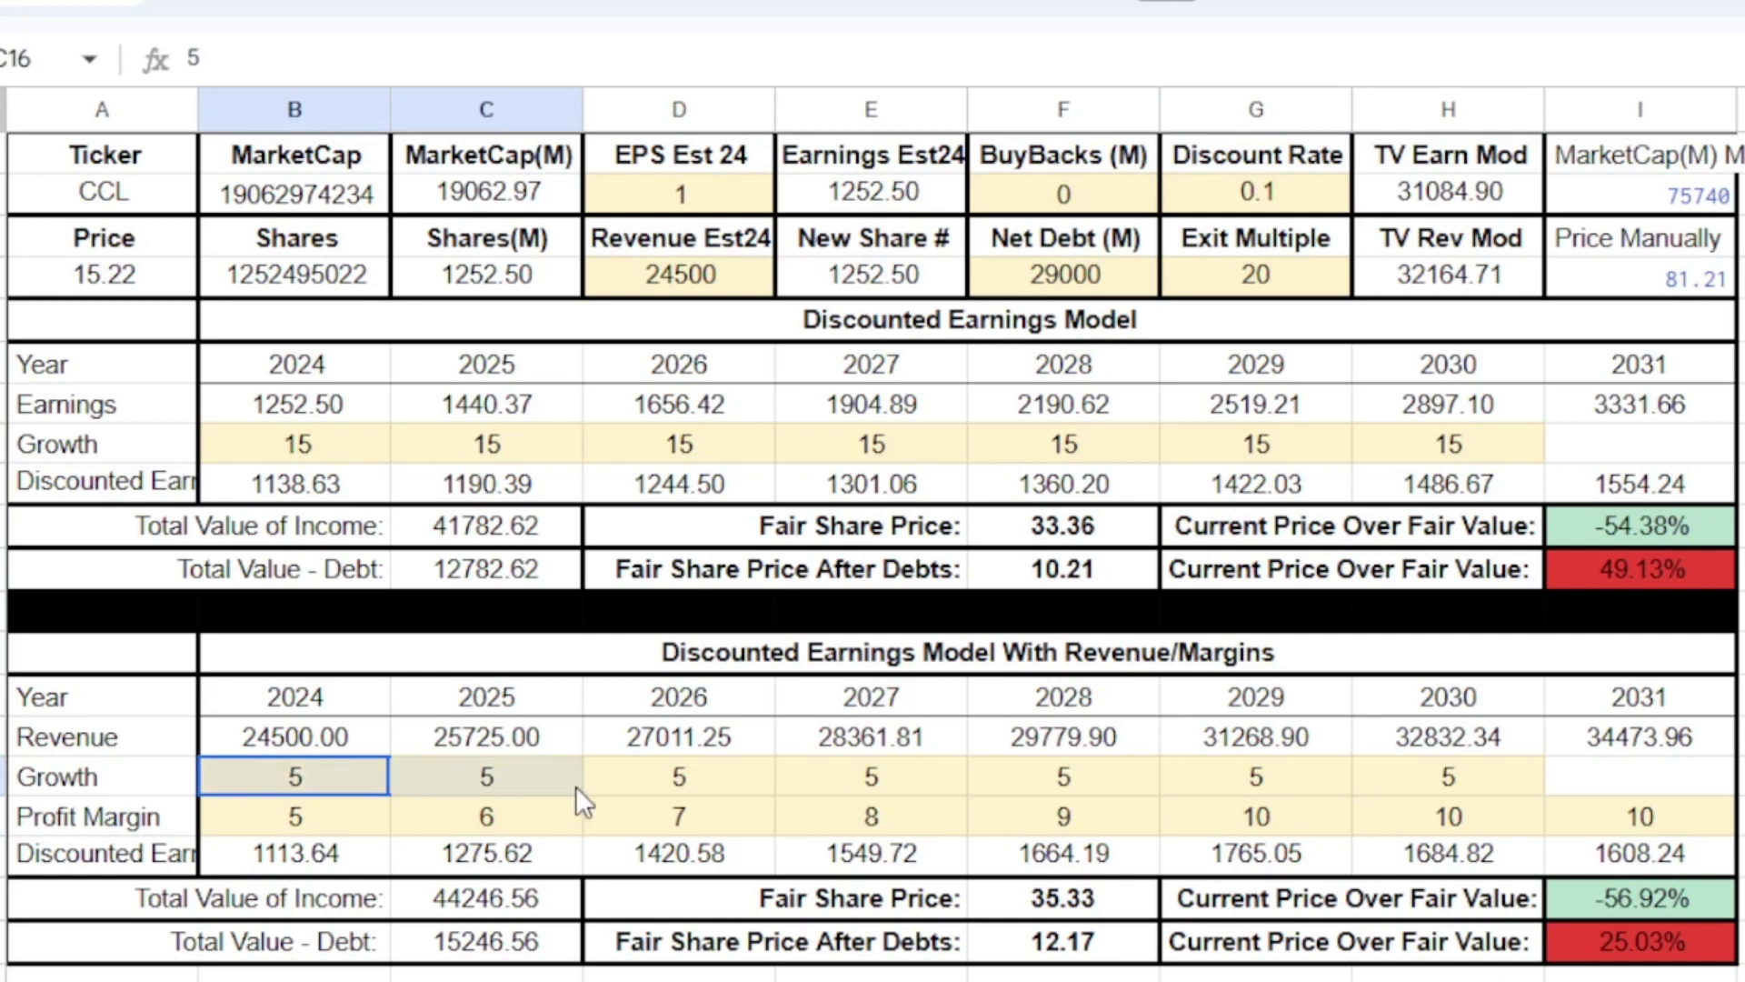
pyautogui.moveTo(704, 777); pyautogui.dragTo(1502, 777)
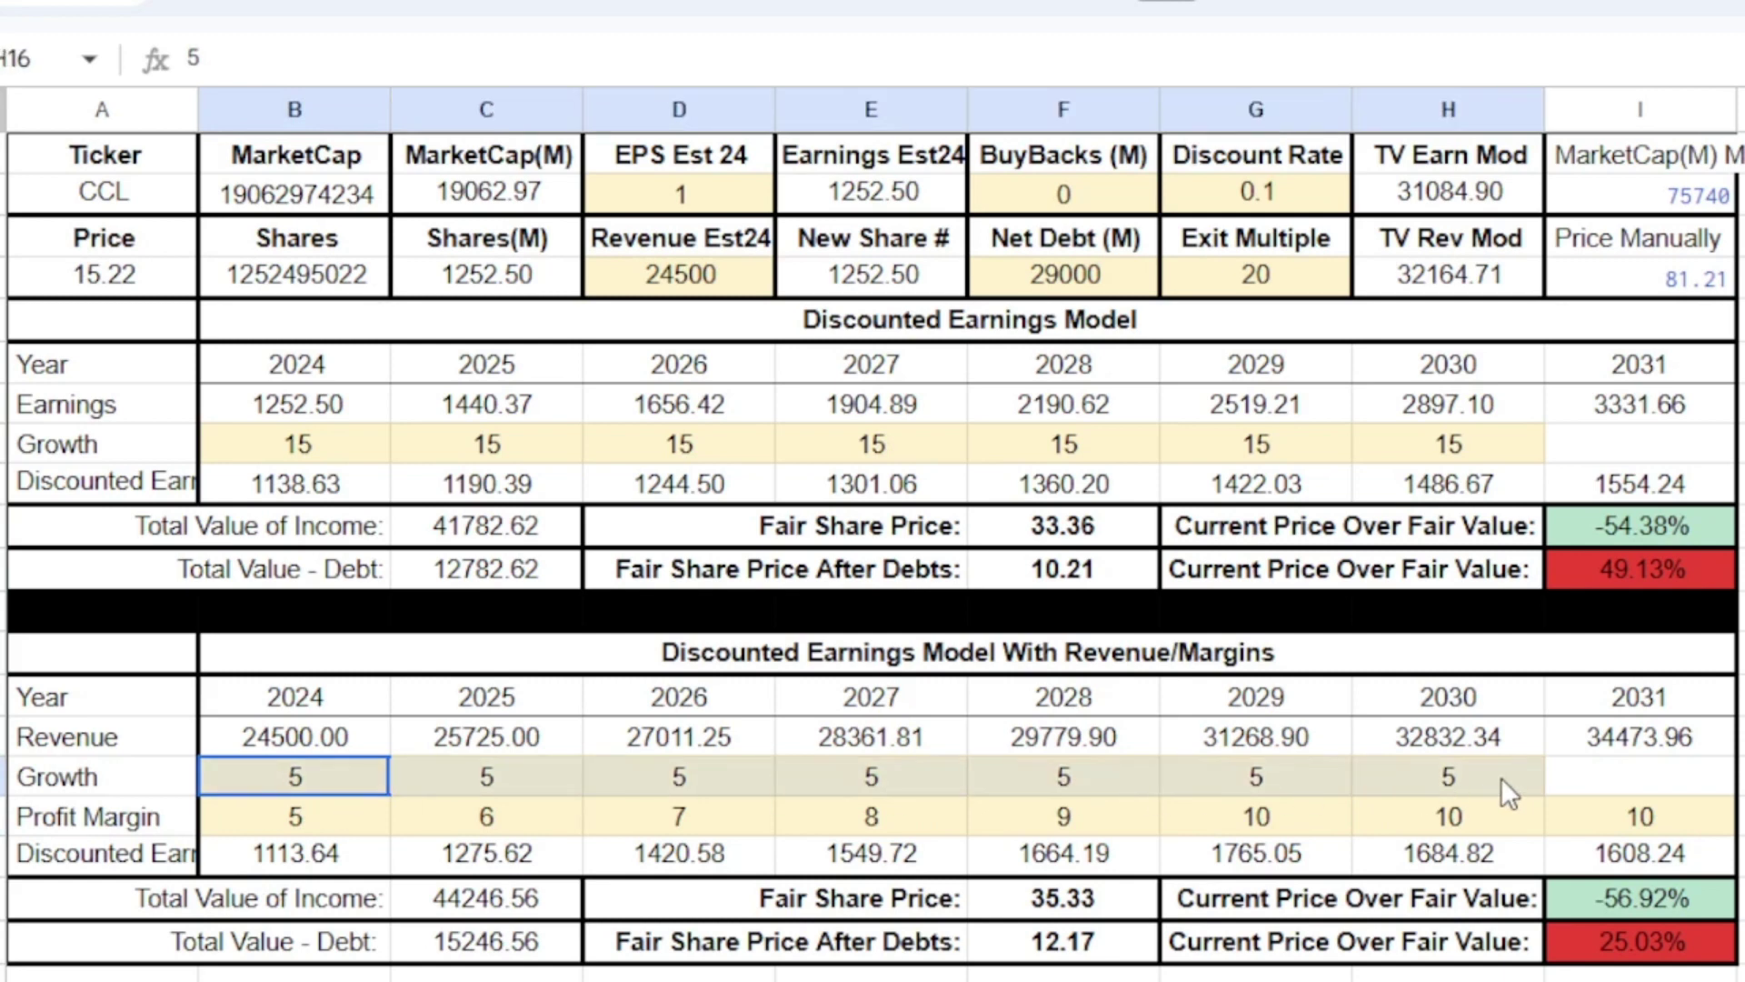
# Examine the revenue growth assumptions for the nearer years, 2024 to 2027, in the revenue and margins model.
pyautogui.click(281, 779)
pyautogui.moveTo(282, 777); pyautogui.dragTo(792, 773)
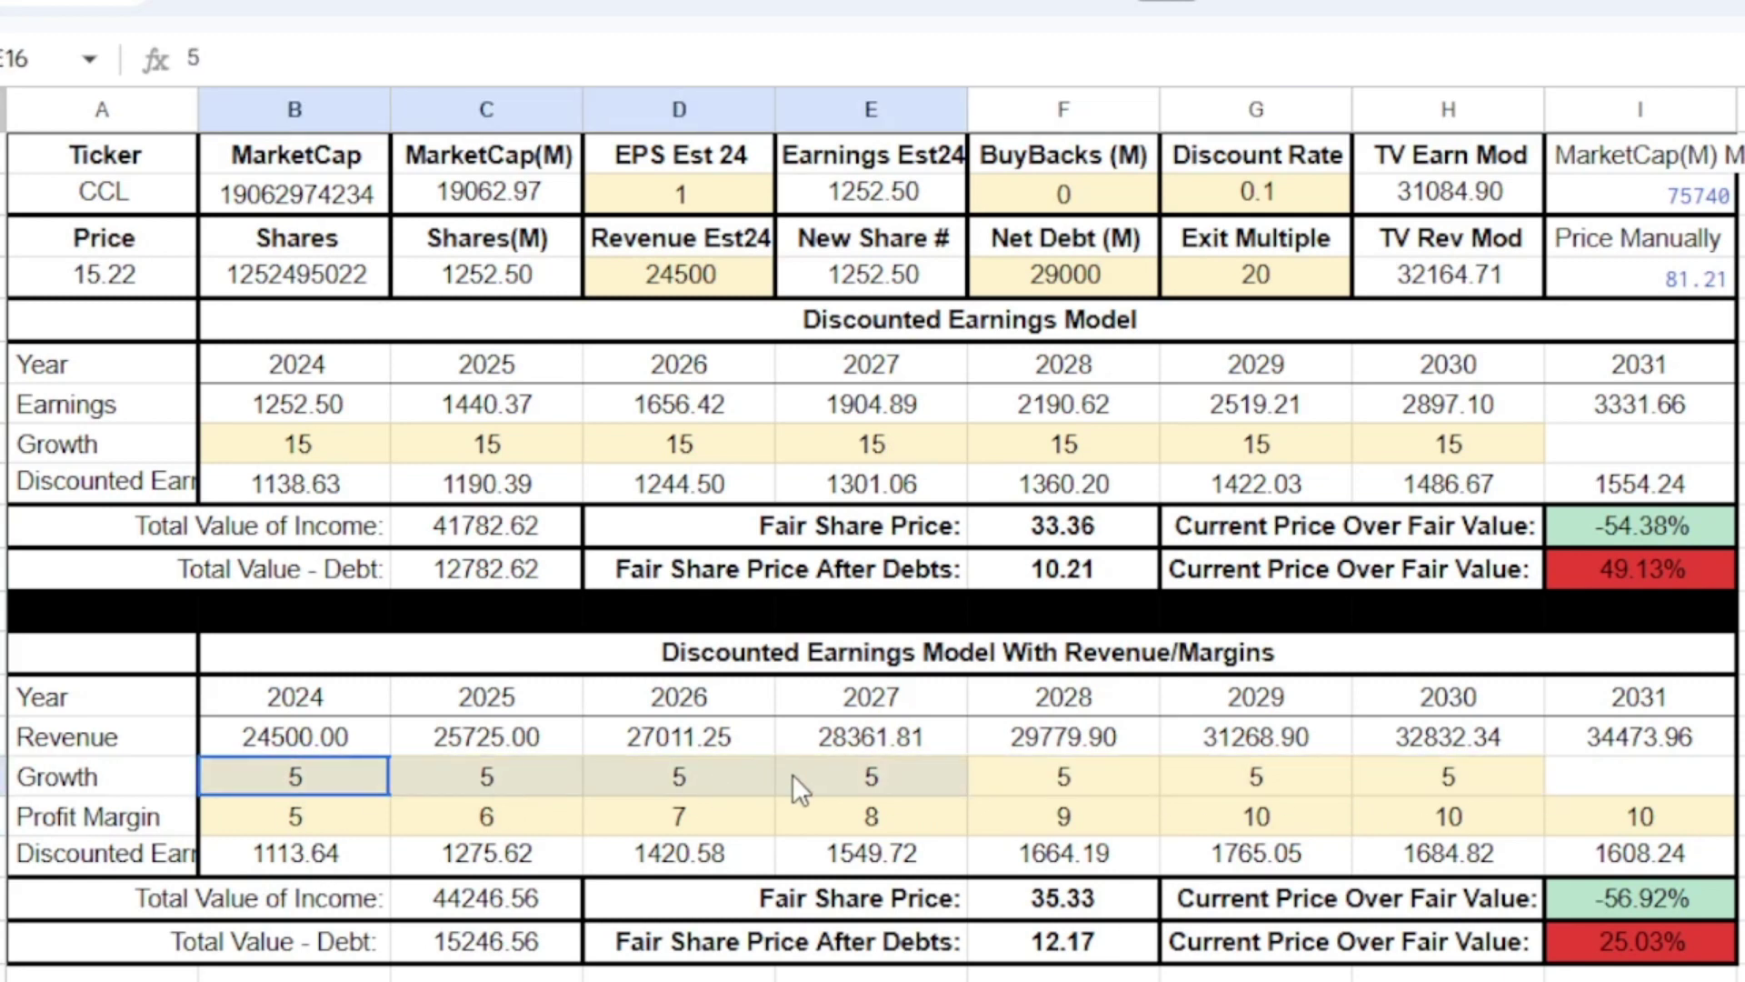
pyautogui.click(509, 941)
pyautogui.click(361, 777)
pyautogui.moveTo(361, 777); pyautogui.dragTo(602, 782)
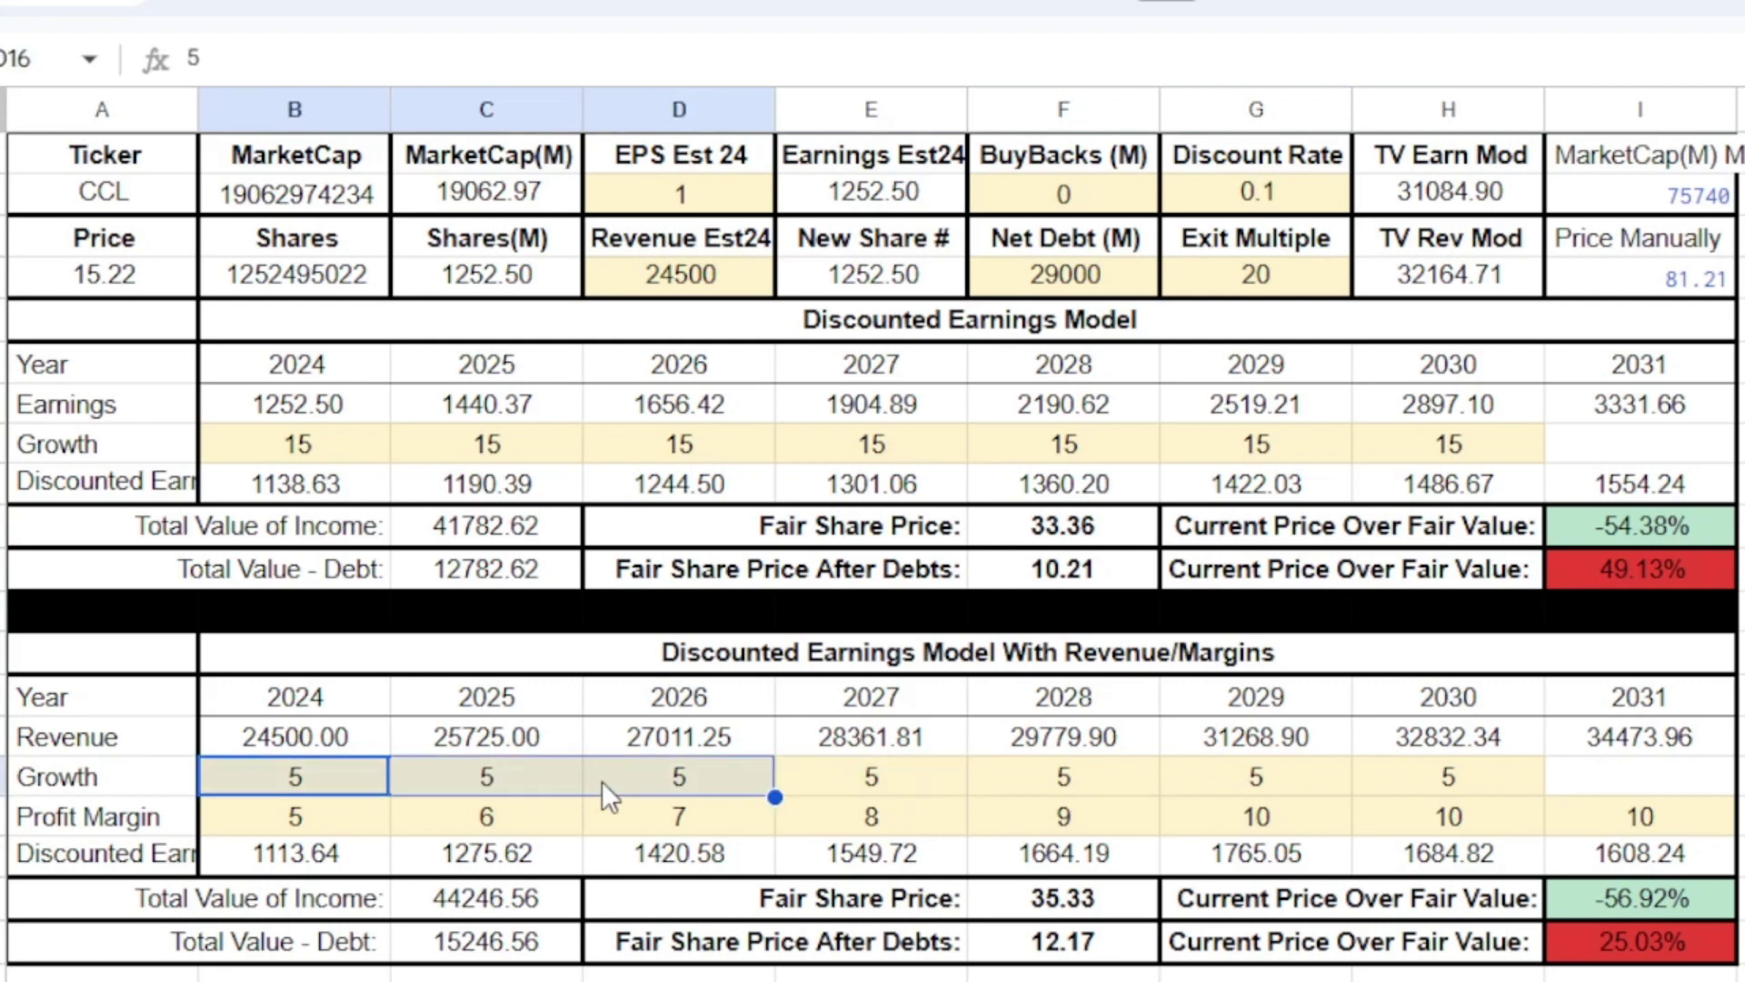
pyautogui.click(680, 782)
pyautogui.click(350, 777)
pyautogui.moveTo(351, 777); pyautogui.dragTo(627, 777)
pyautogui.click(680, 780)
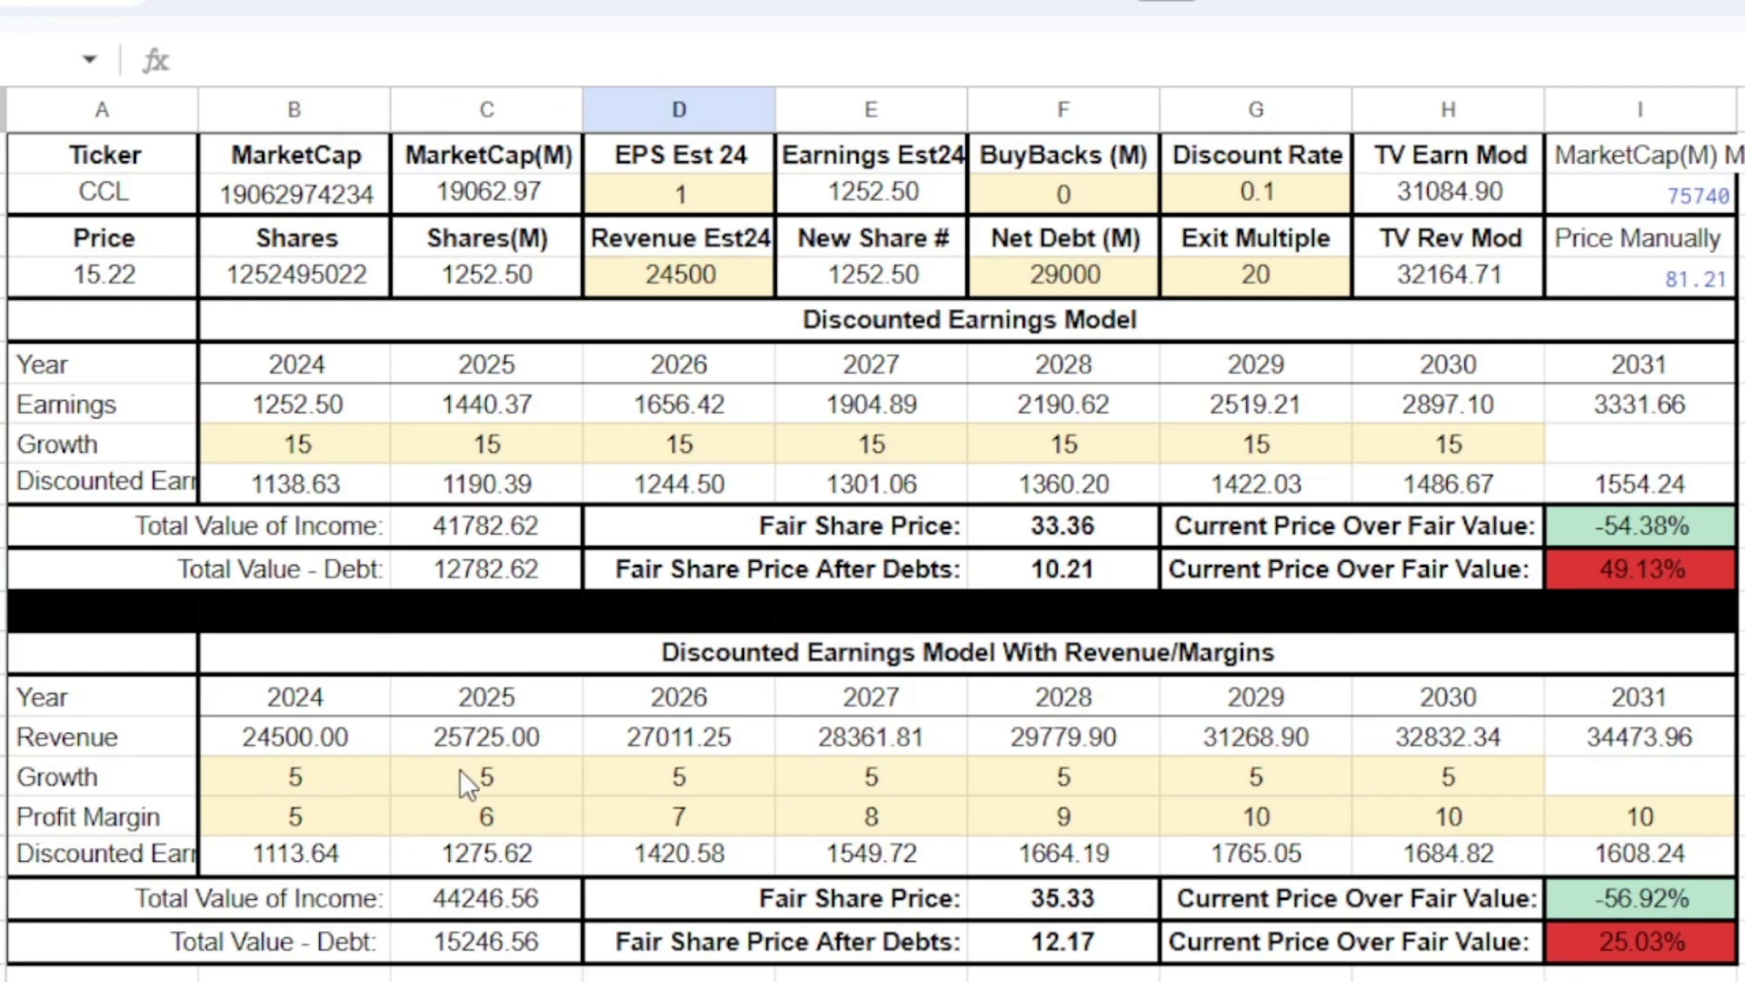
# Compare the fair share price with the fair share price after debts in the revenue and margins model.
pyautogui.click(1143, 909)
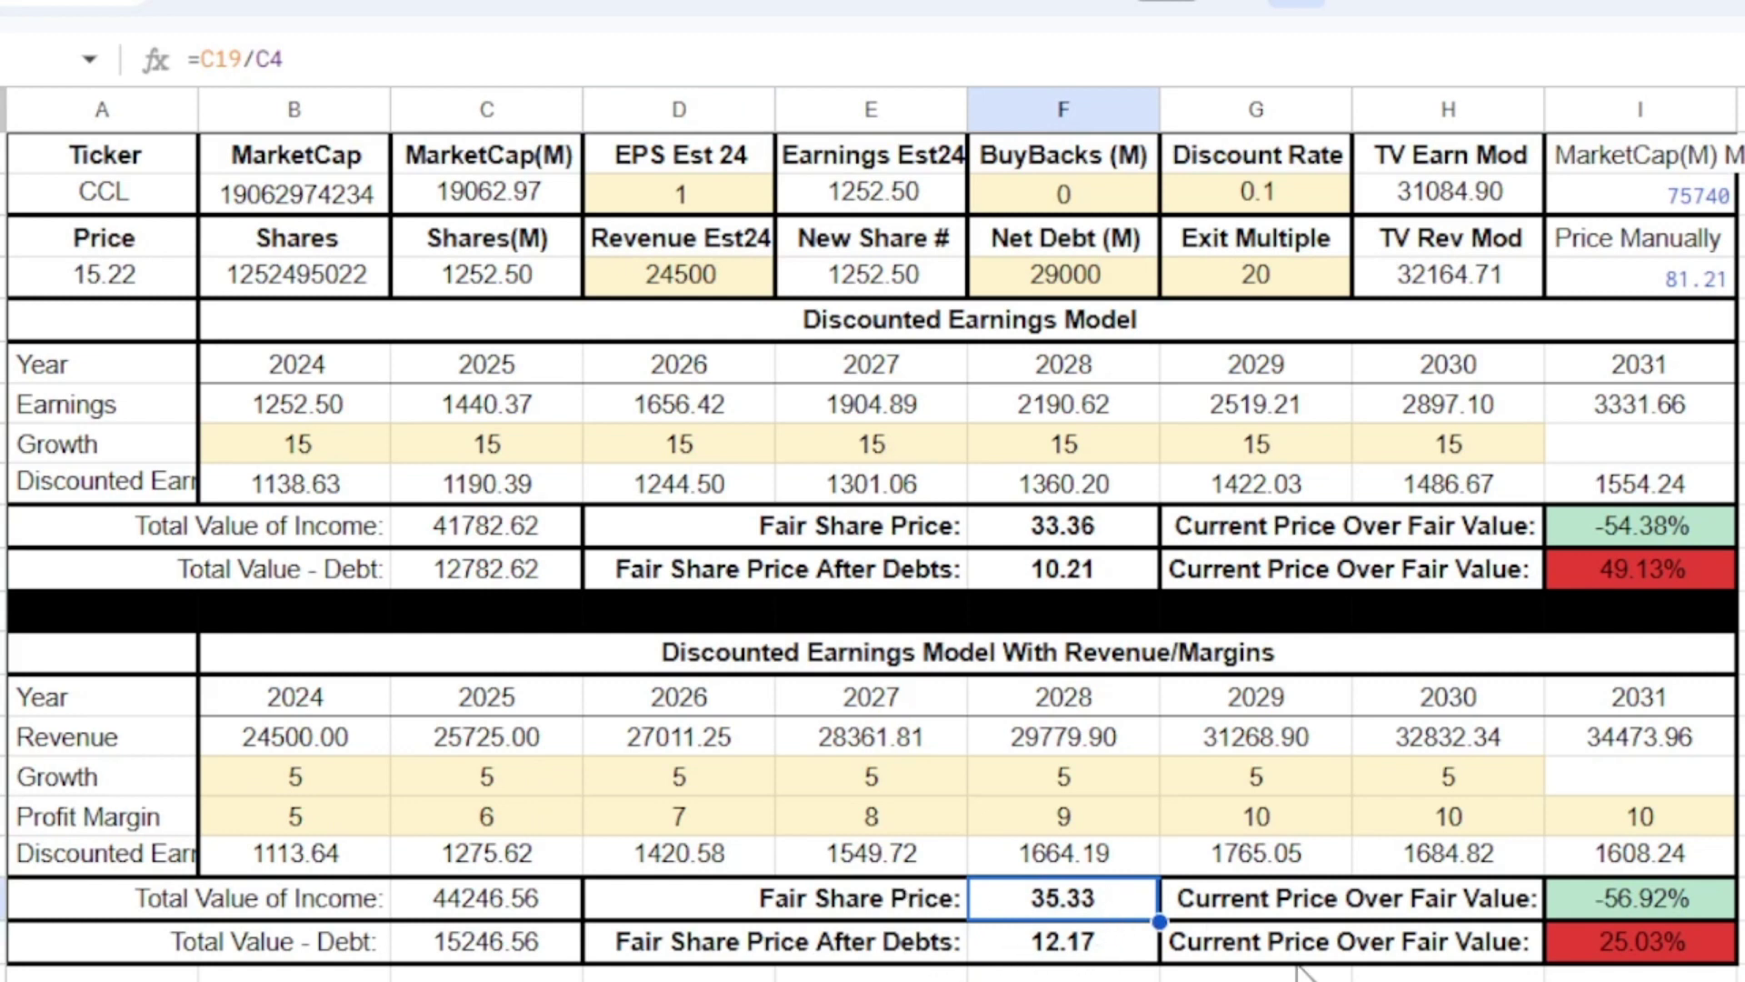
pyautogui.click(1091, 952)
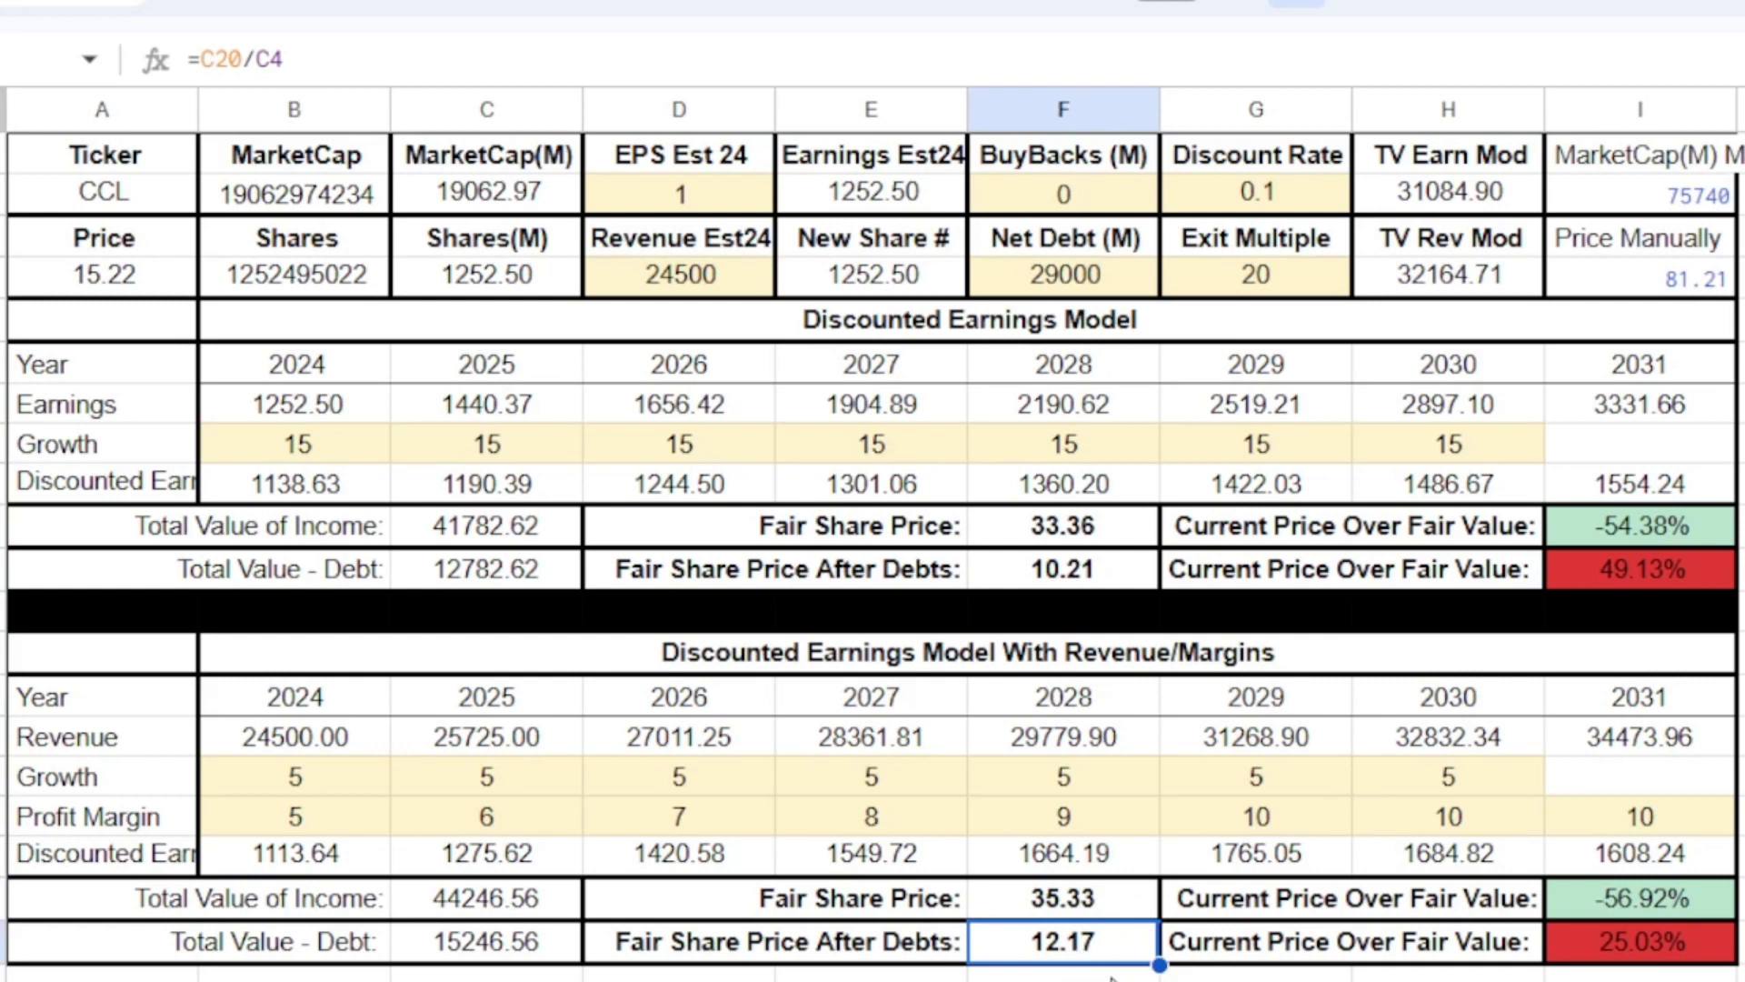
pyautogui.click(1064, 974)
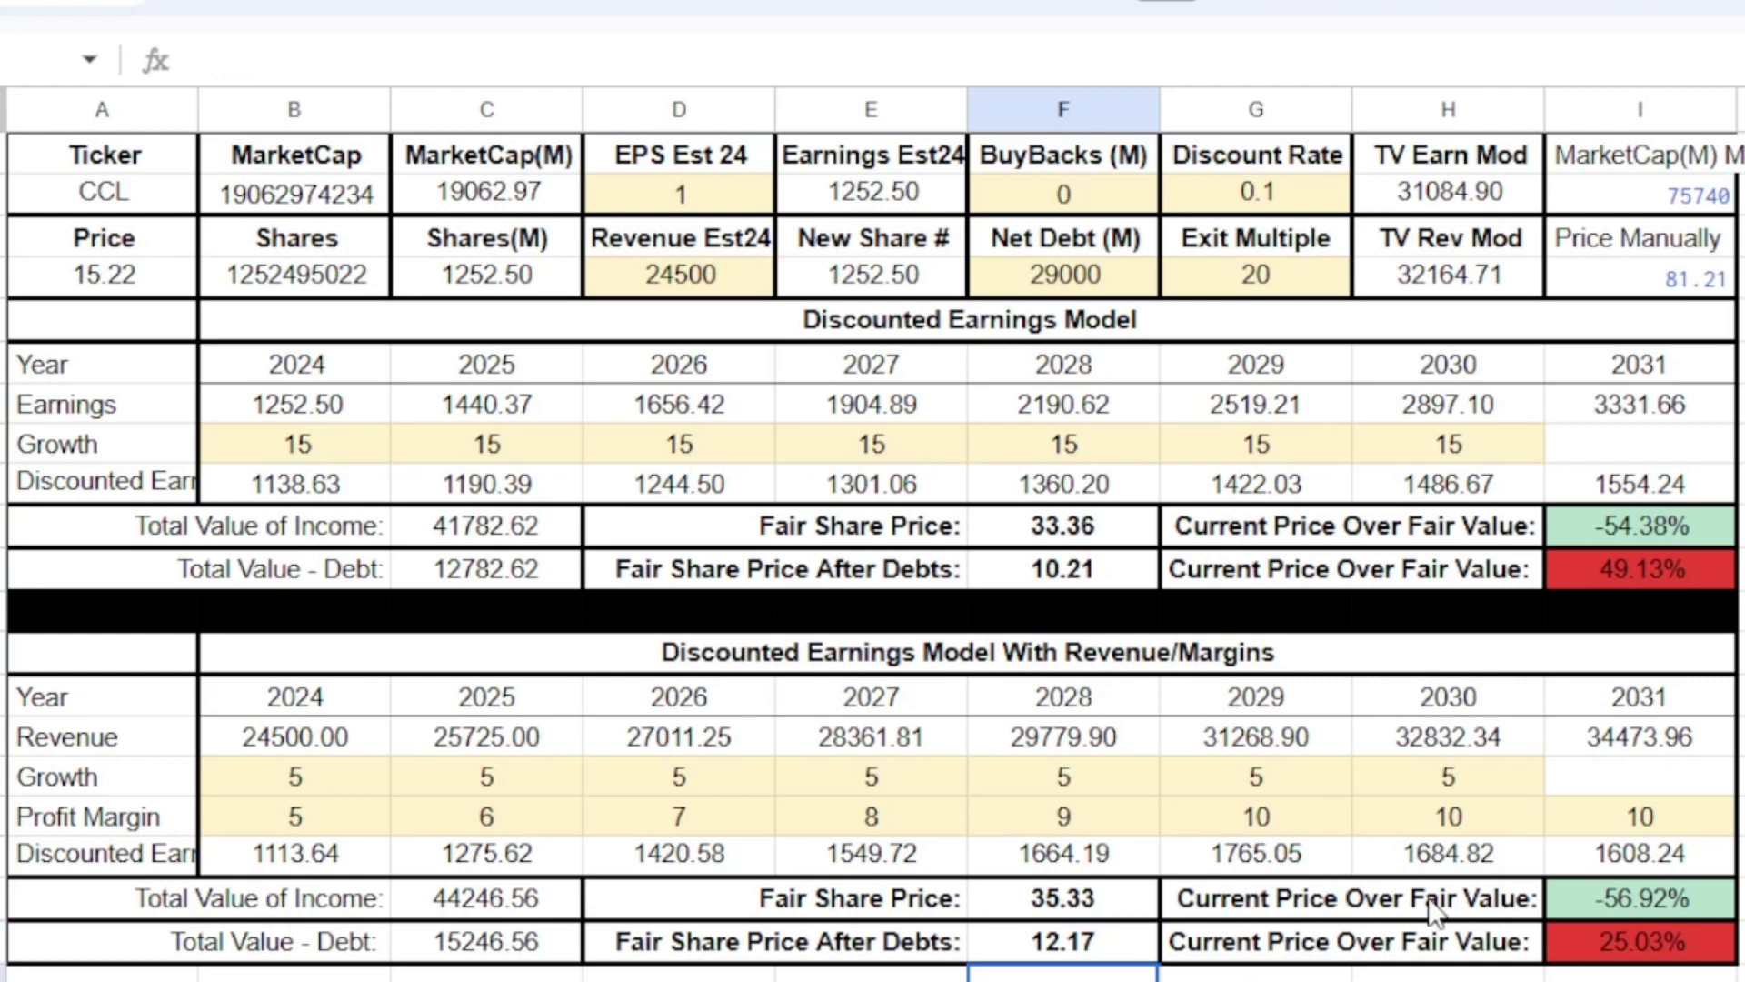
pyautogui.click(1136, 946)
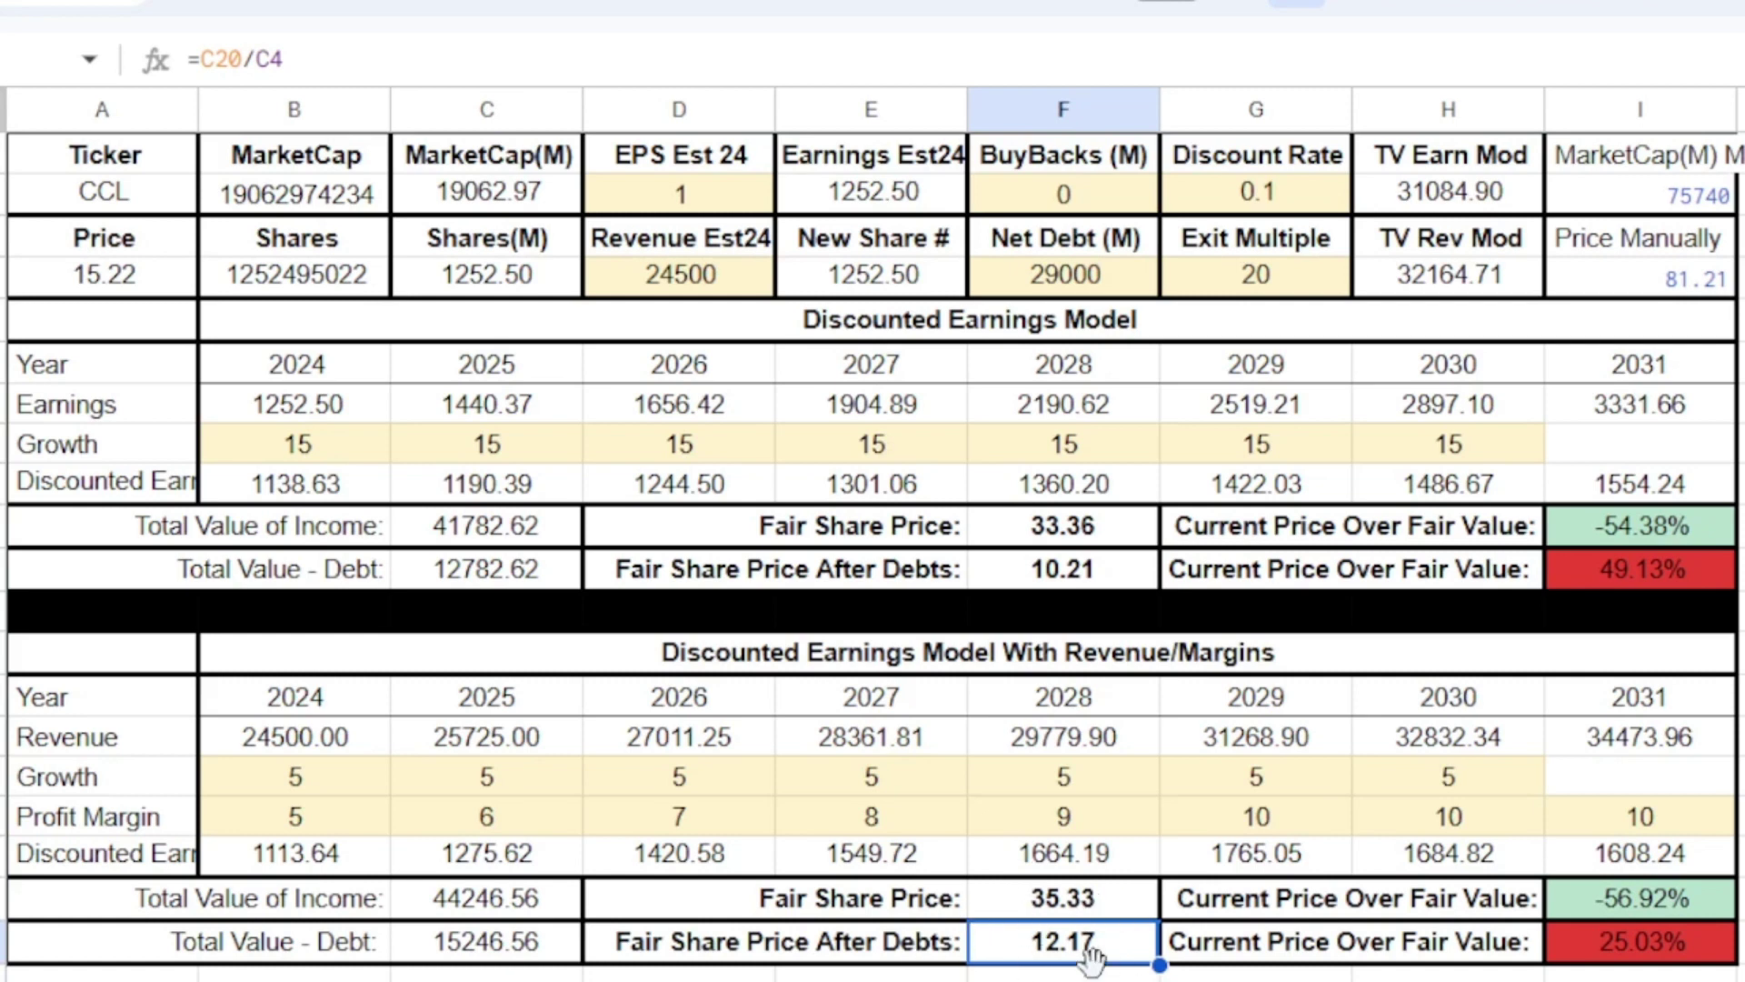
pyautogui.click(1122, 902)
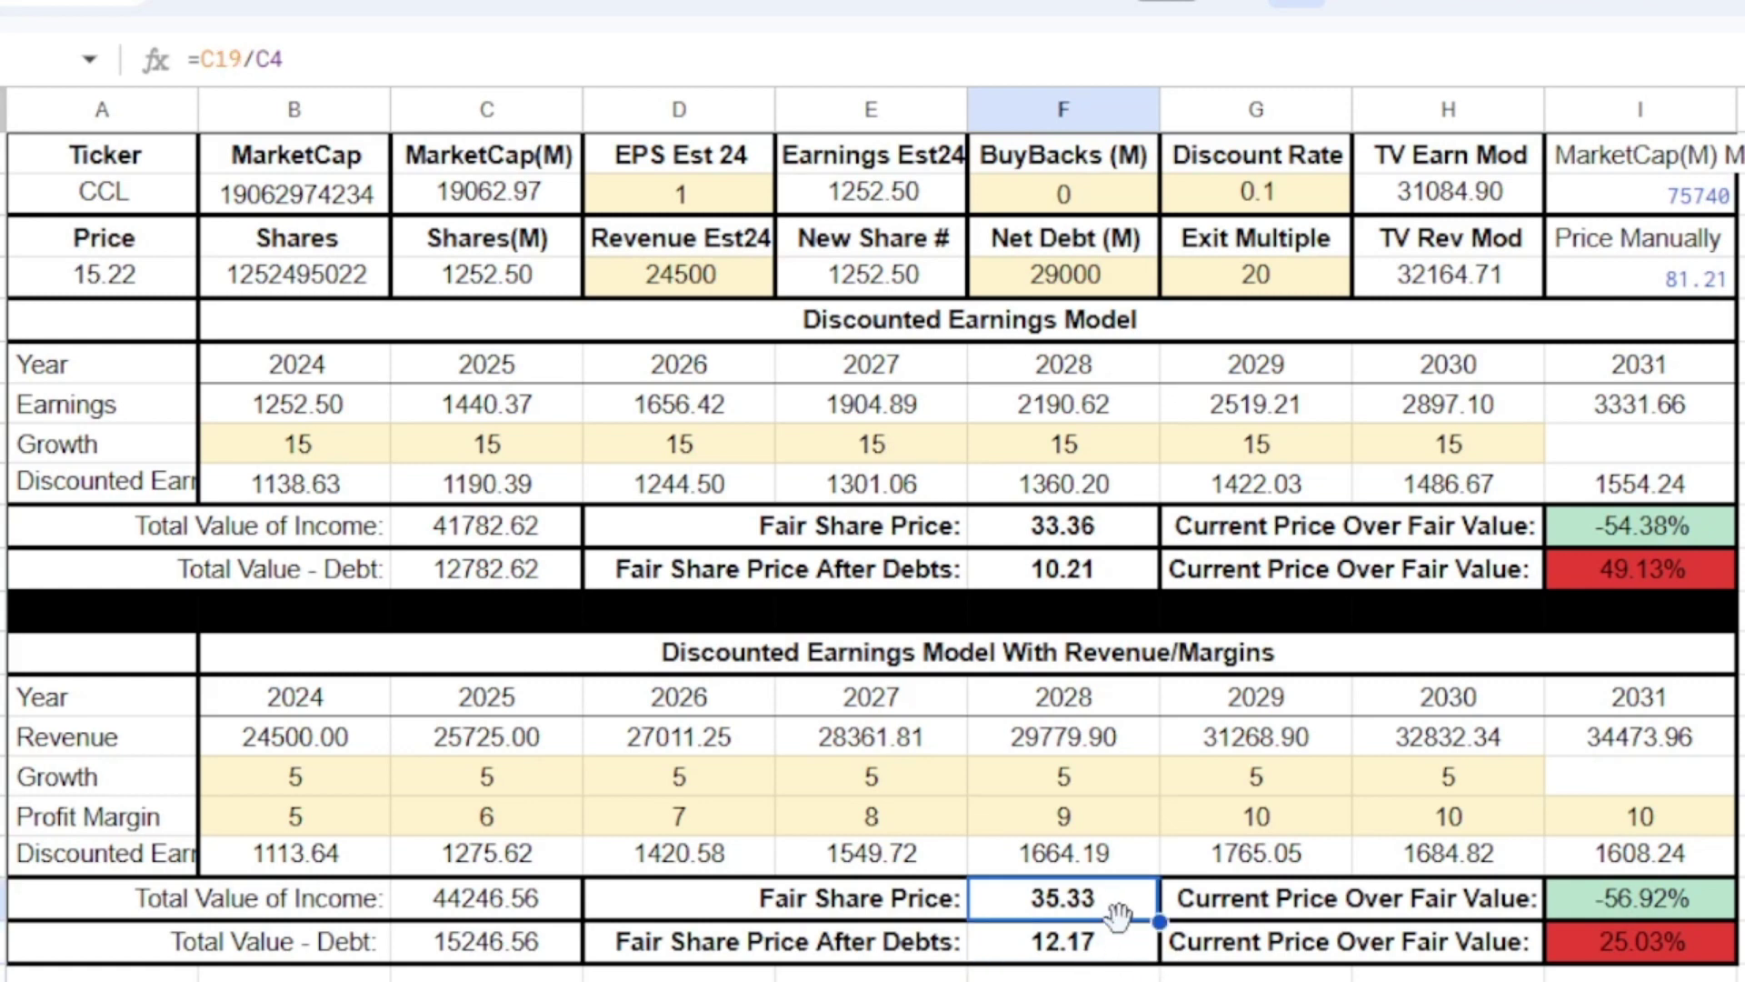
pyautogui.keyDown('shift'); pyautogui.click(1127, 942); pyautogui.keyUp('shift')
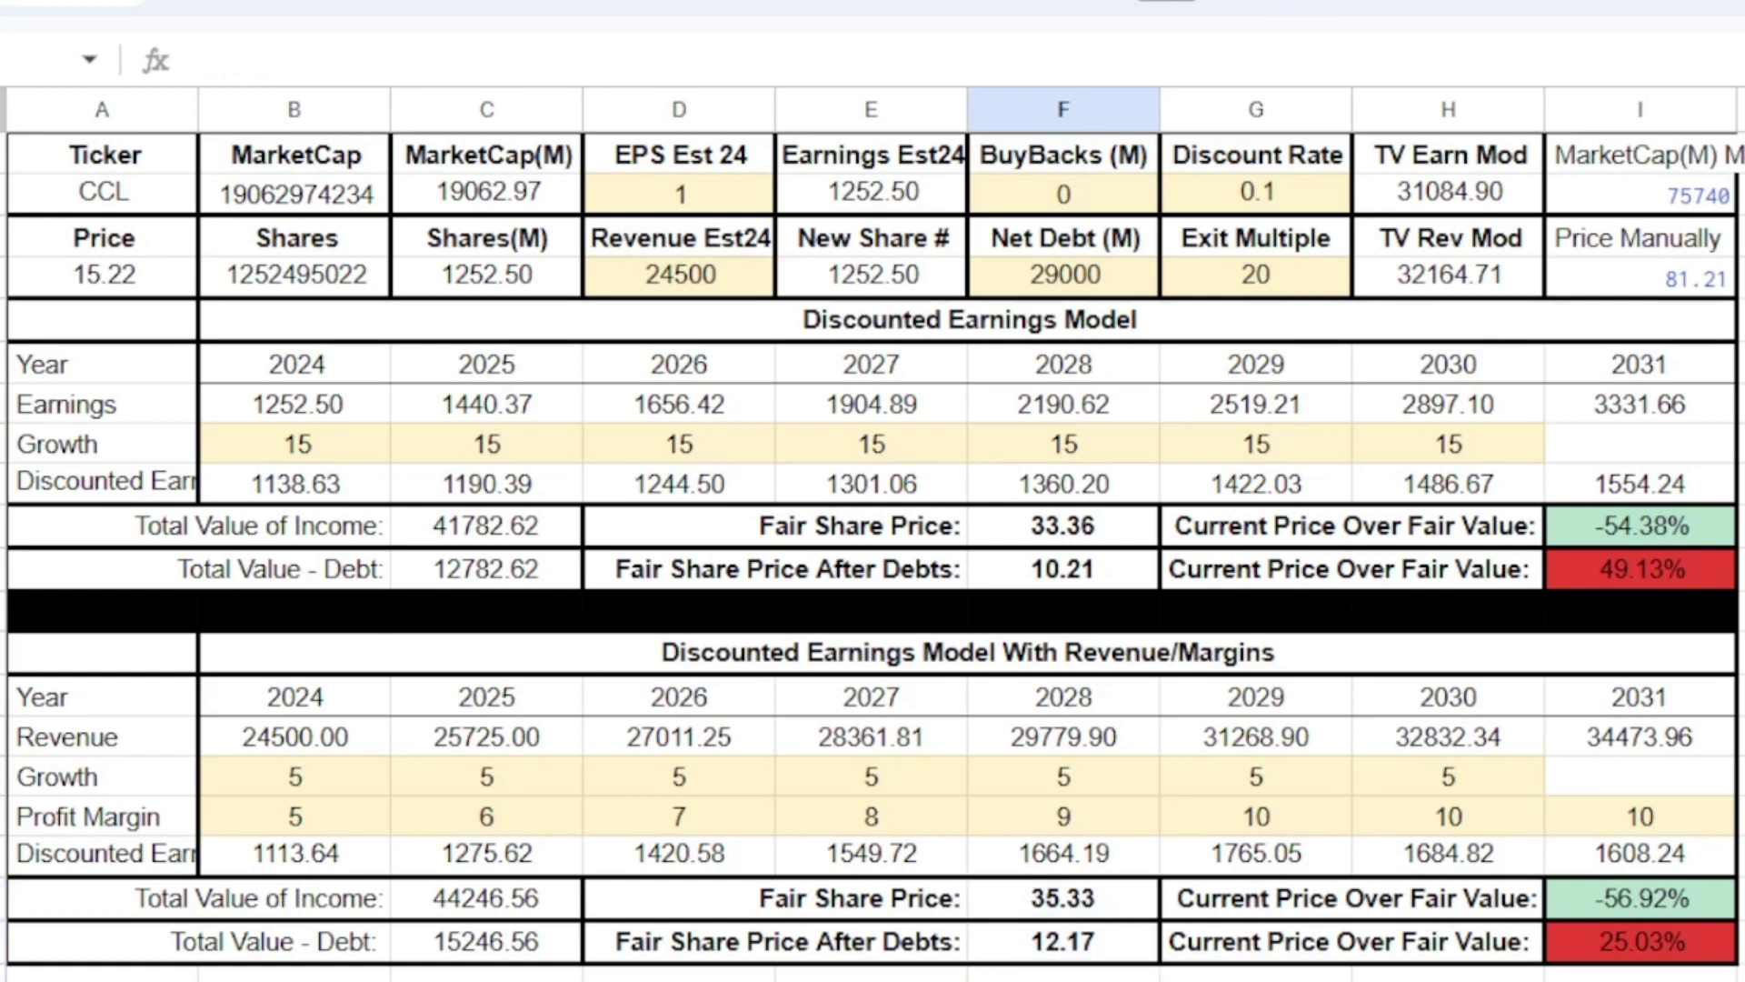
pyautogui.moveTo(1129, 915); pyautogui.dragTo(1125, 925)
# Set the discount rate to 0.15 and check both fair share prices in the revenue and margins model.
pyautogui.click(1292, 195)
pyautogui.doubleClick(1294, 195)
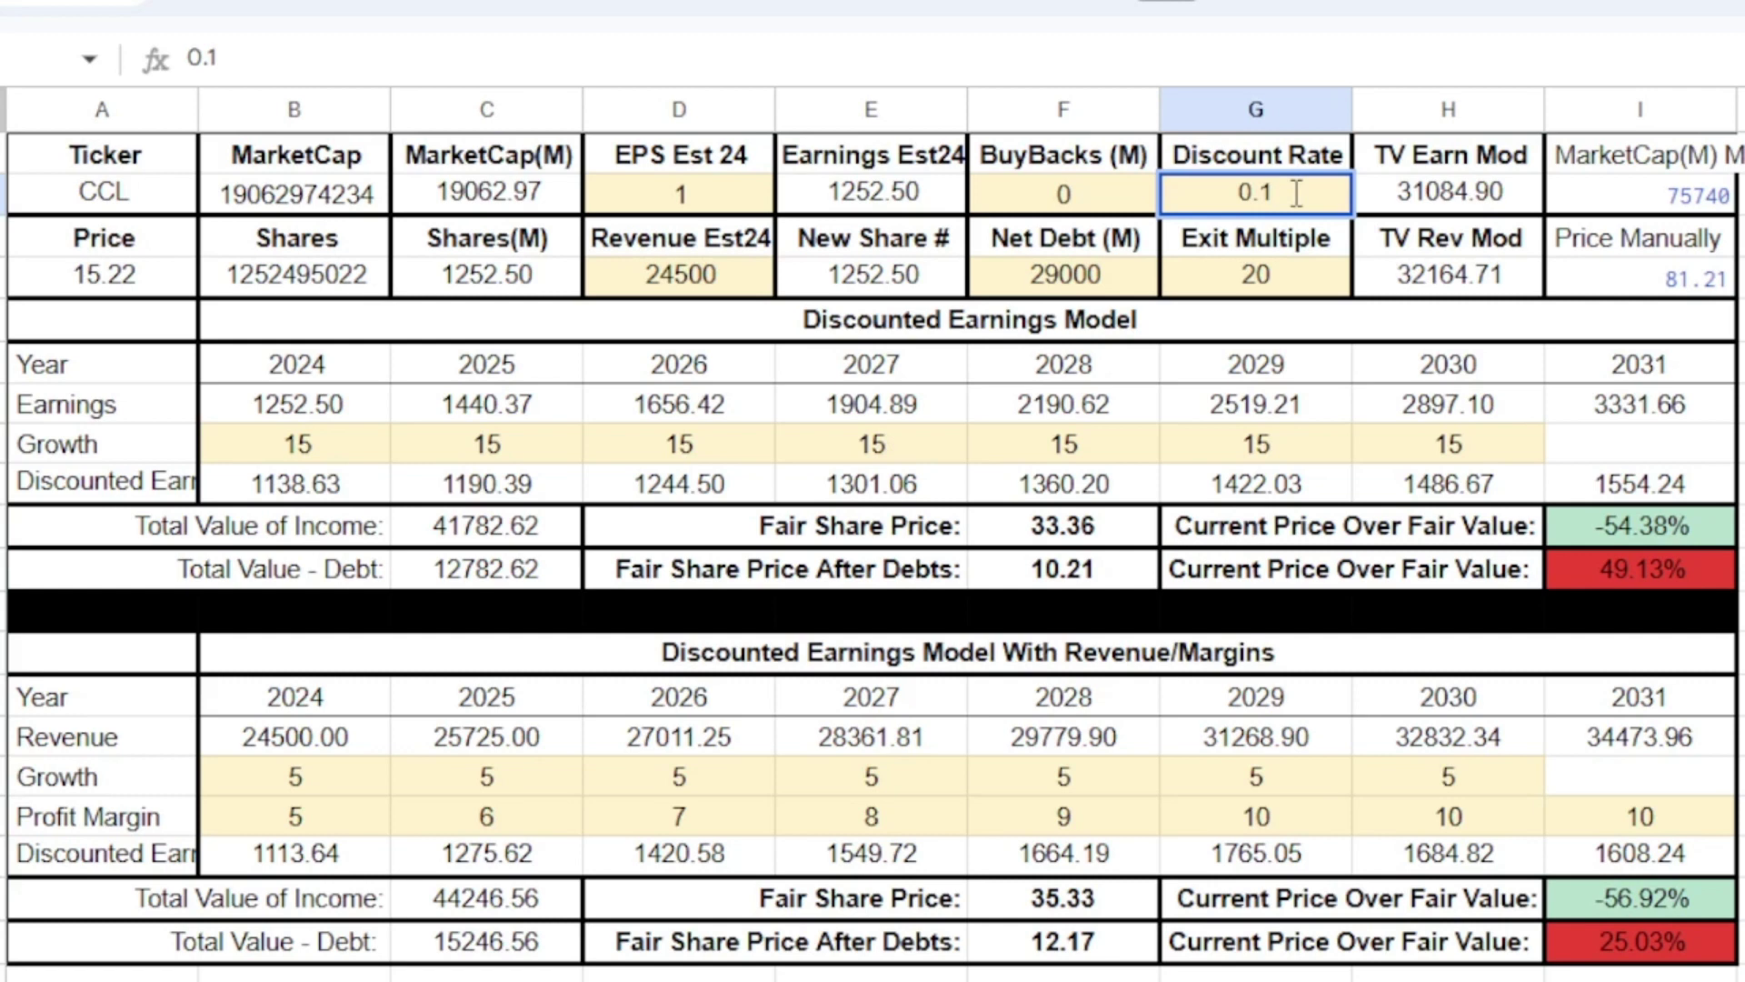
pyautogui.write('5')
pyautogui.press('Return')
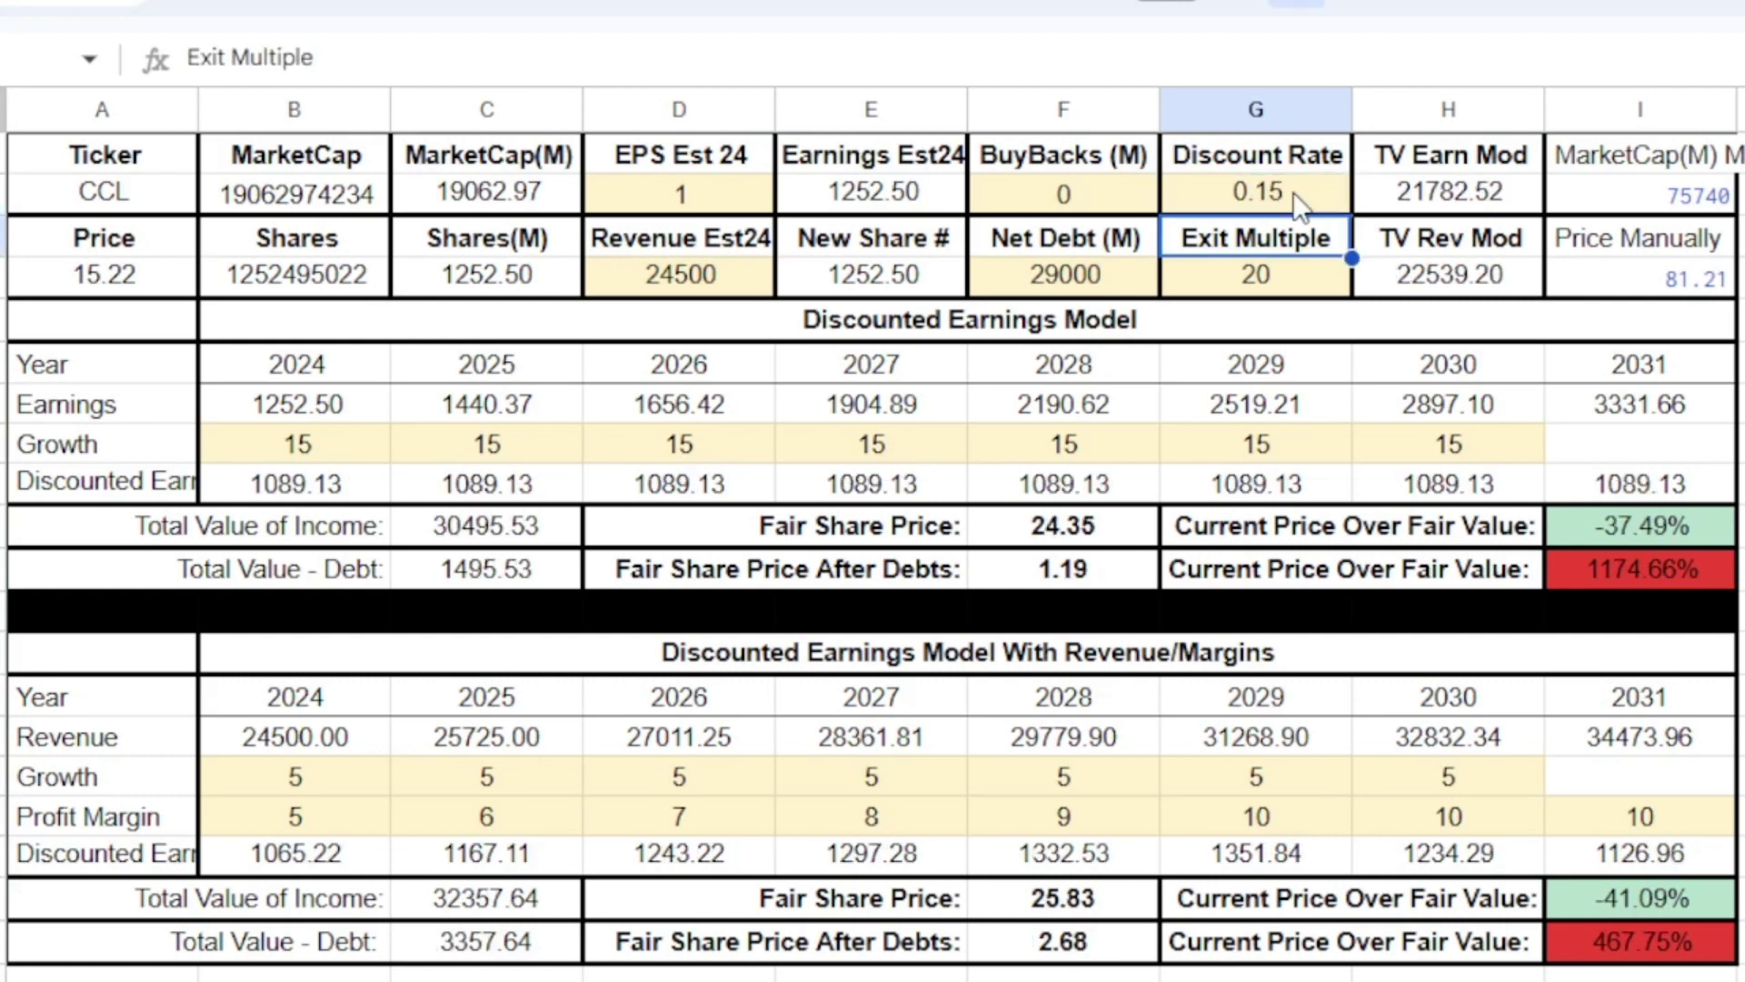
pyautogui.doubleClick(1297, 194)
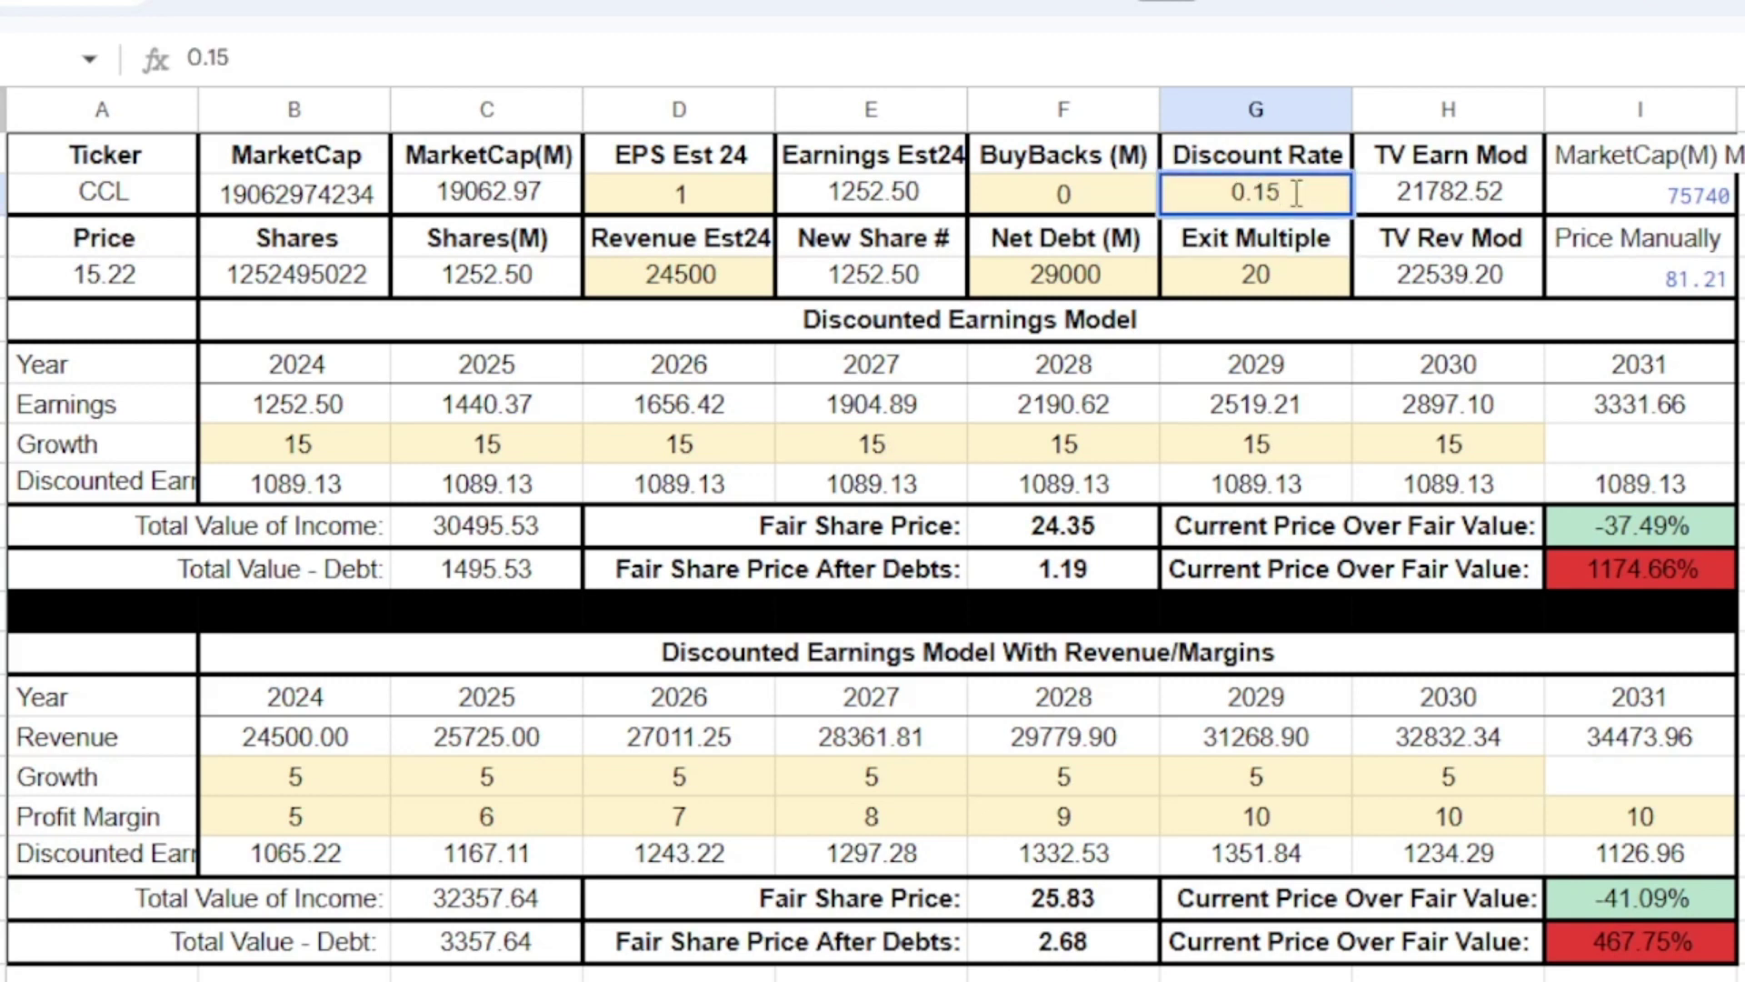
pyautogui.moveTo(1127, 905); pyautogui.dragTo(1136, 945)
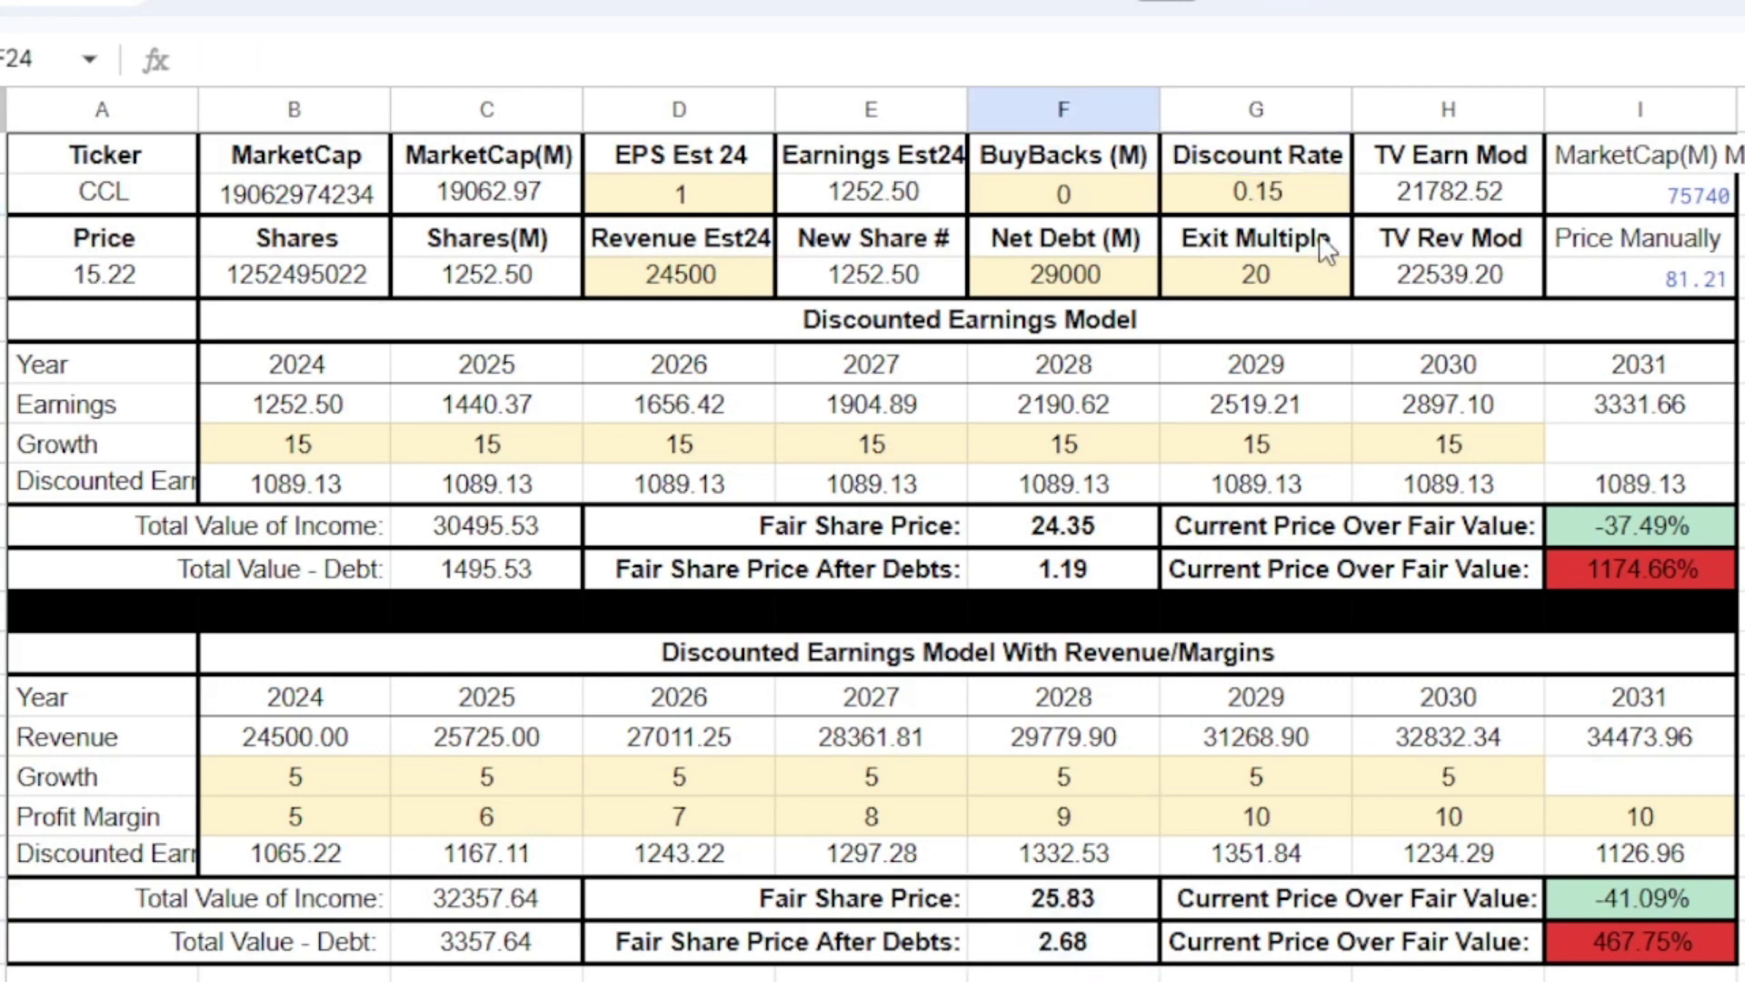
# Set the discount rate back to 0.1.
pyautogui.click(1317, 211)
pyautogui.doubleClick(1317, 207)
pyautogui.press('BackSpace')
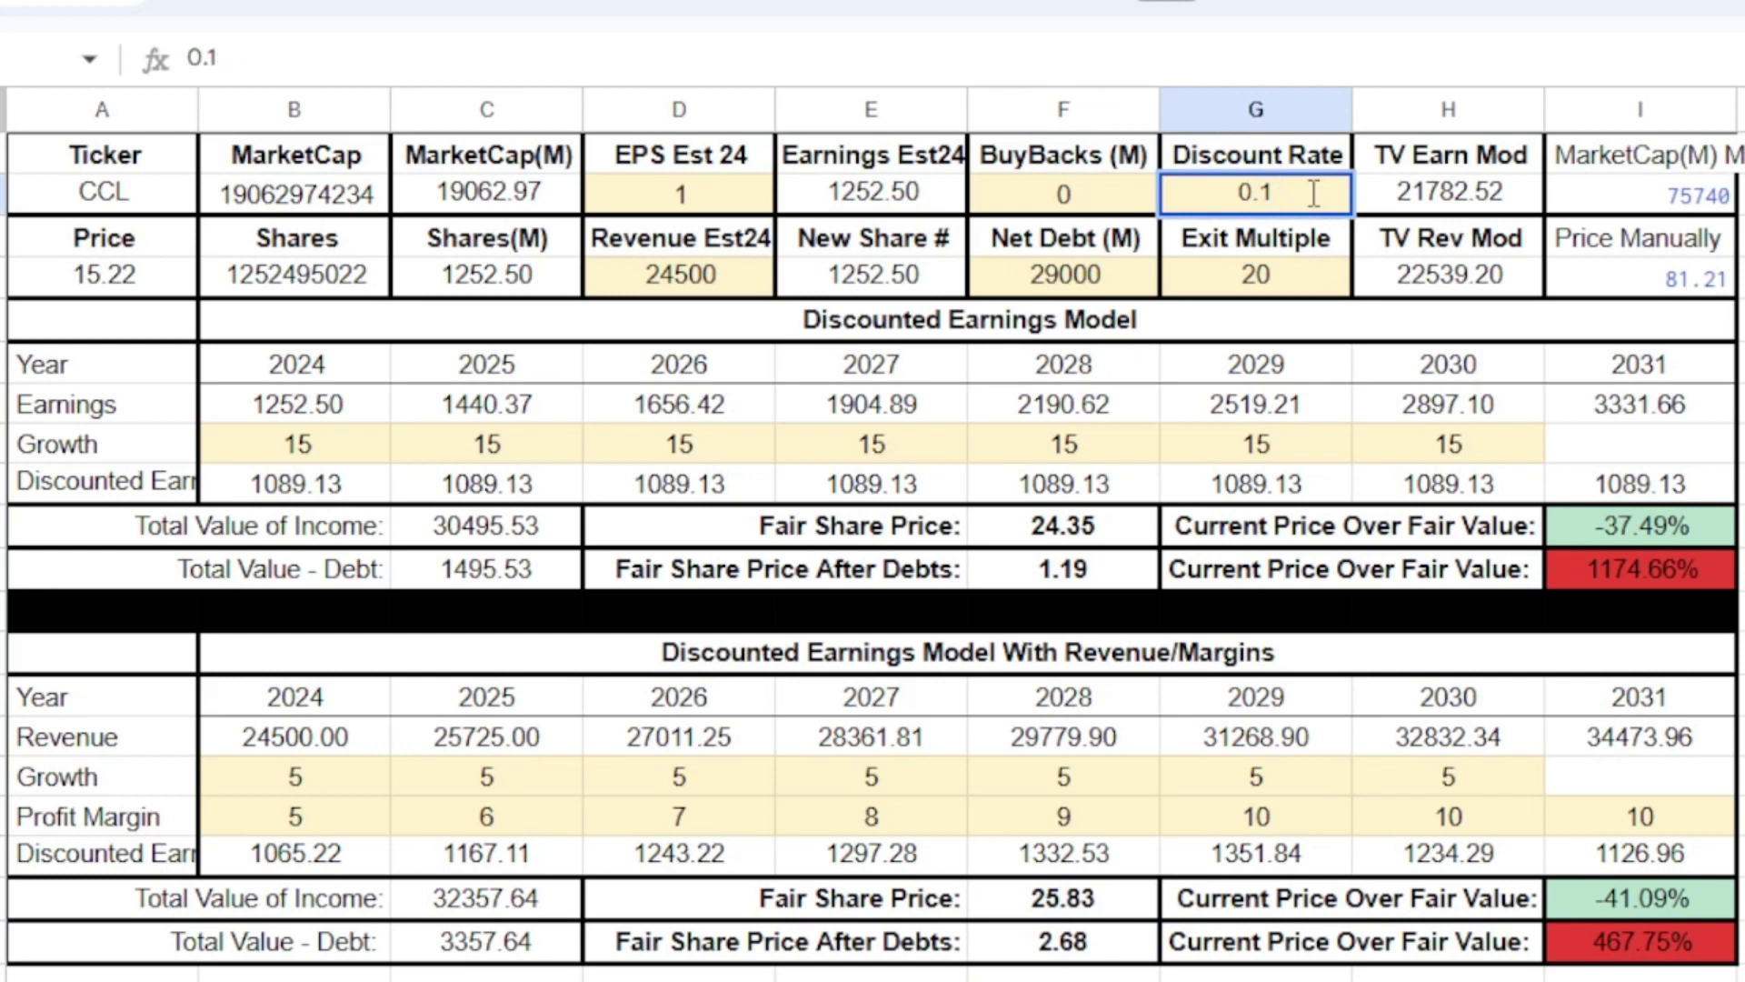
pyautogui.press('Return')
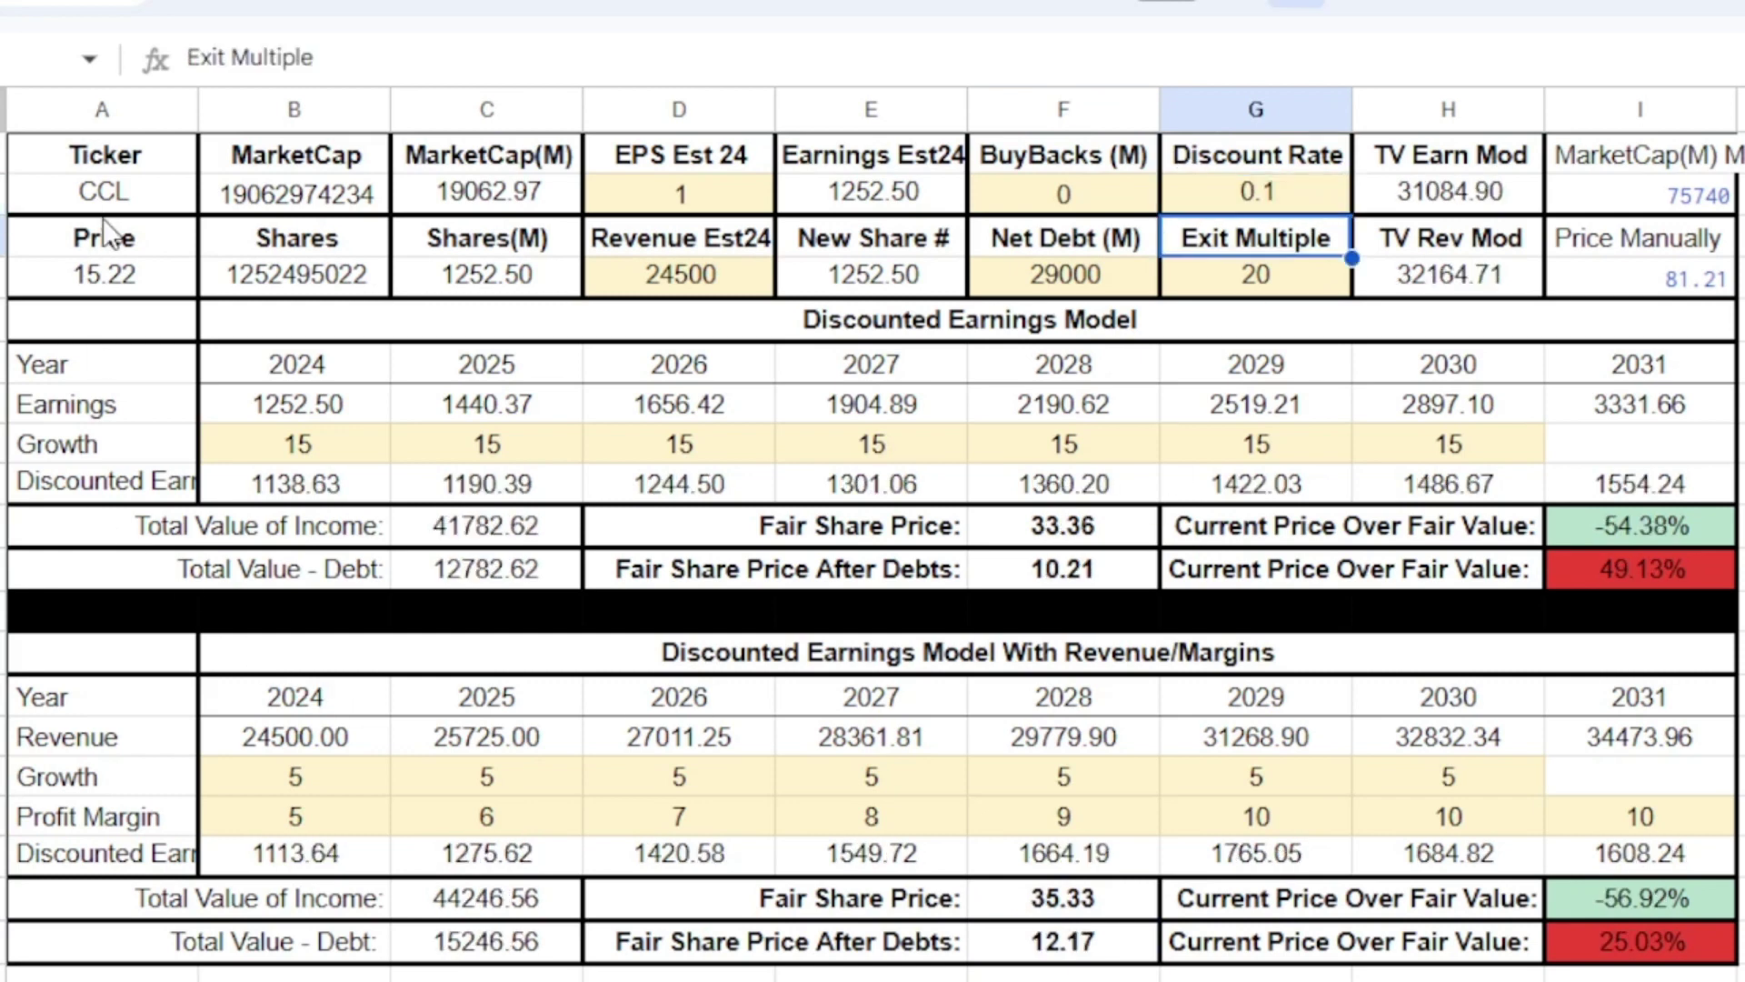